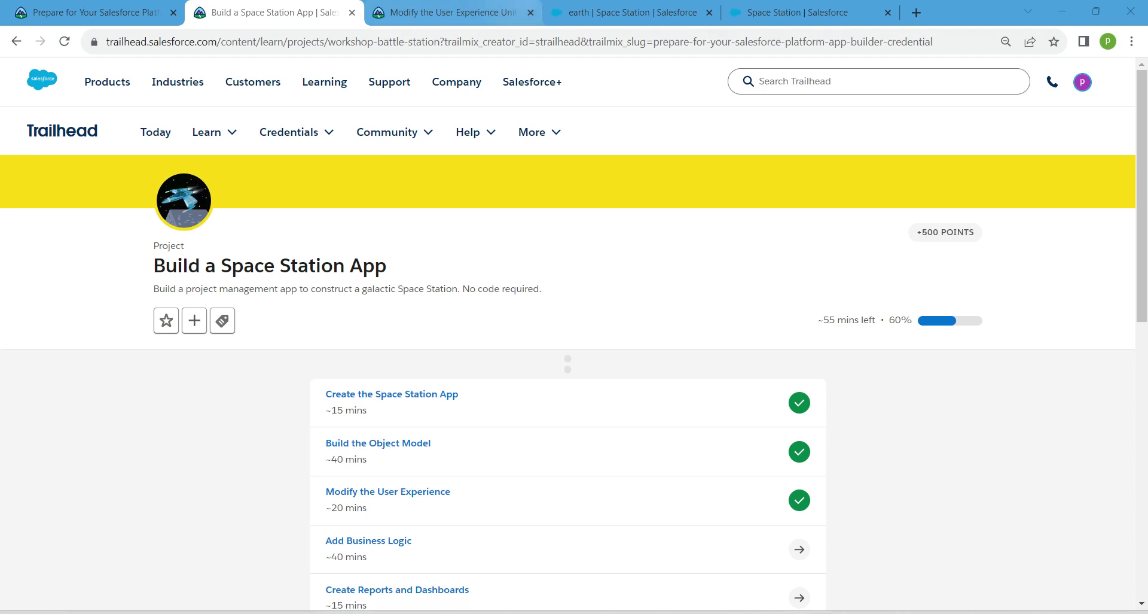
Step: Open the Add Business Logic unit in Trailhead, and find and open the Resource object in Salesforce Setup's Object Manager
{"action": "left_click_drag", "start_coordinate": [368, 540], "coordinate": [453, 15]}
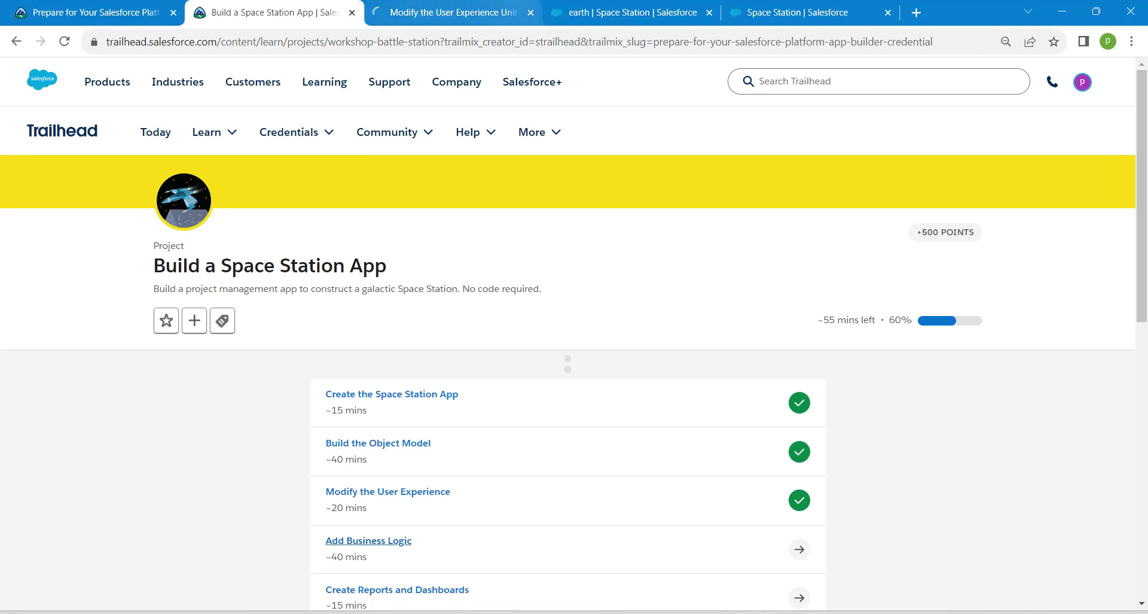
{"action": "left_click", "coordinate": [628, 12]}
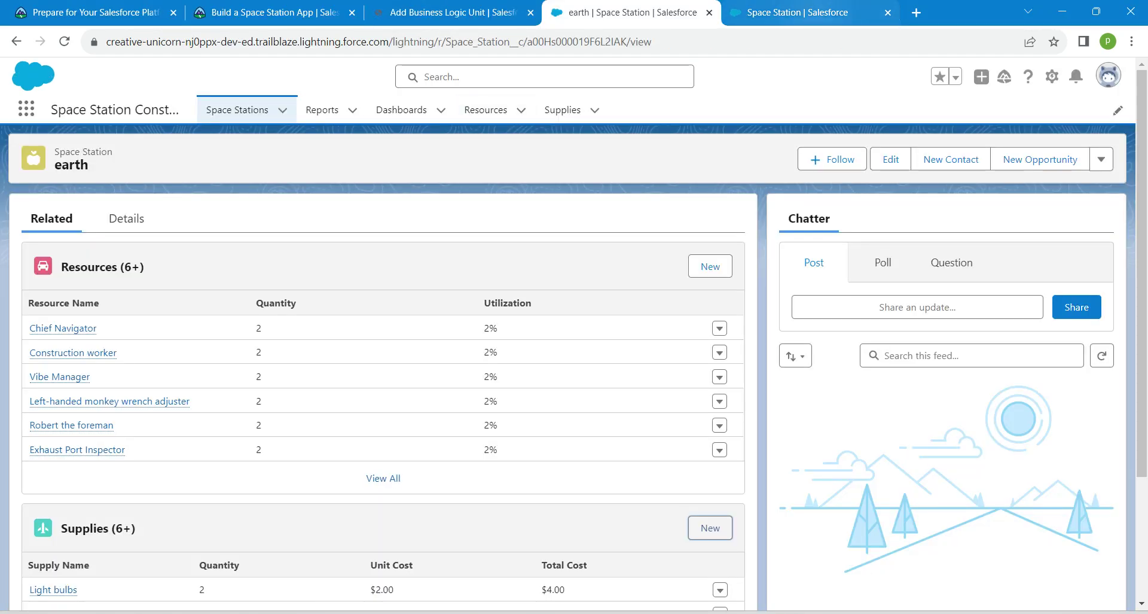
{"action": "left_click", "coordinate": [795, 12]}
{"action": "left_click", "coordinate": [191, 109]}
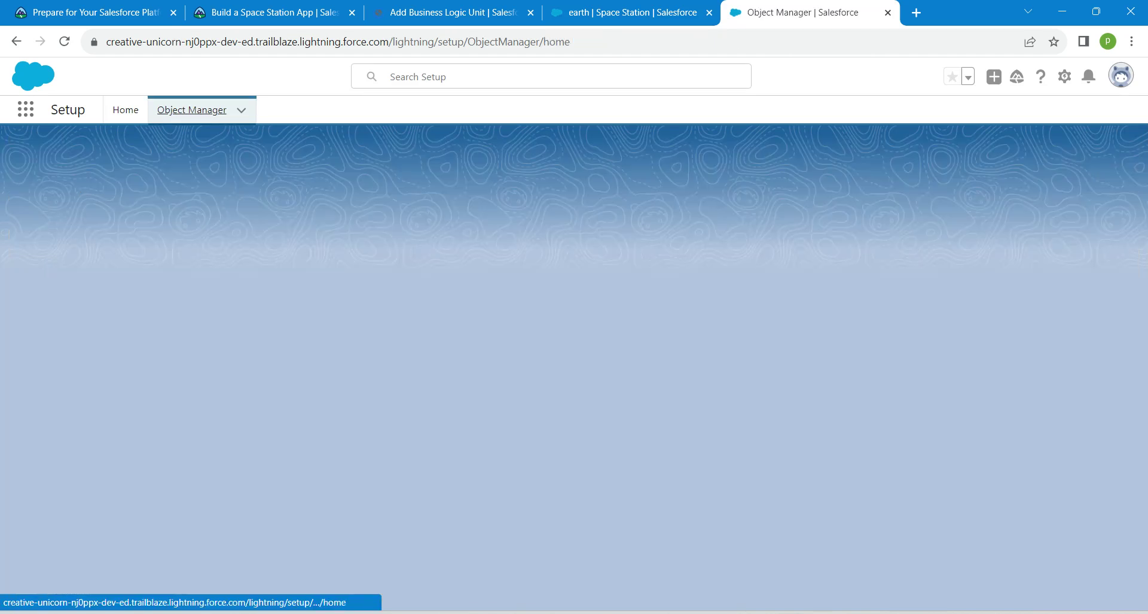
{"action": "left_click", "coordinate": [888, 158]}
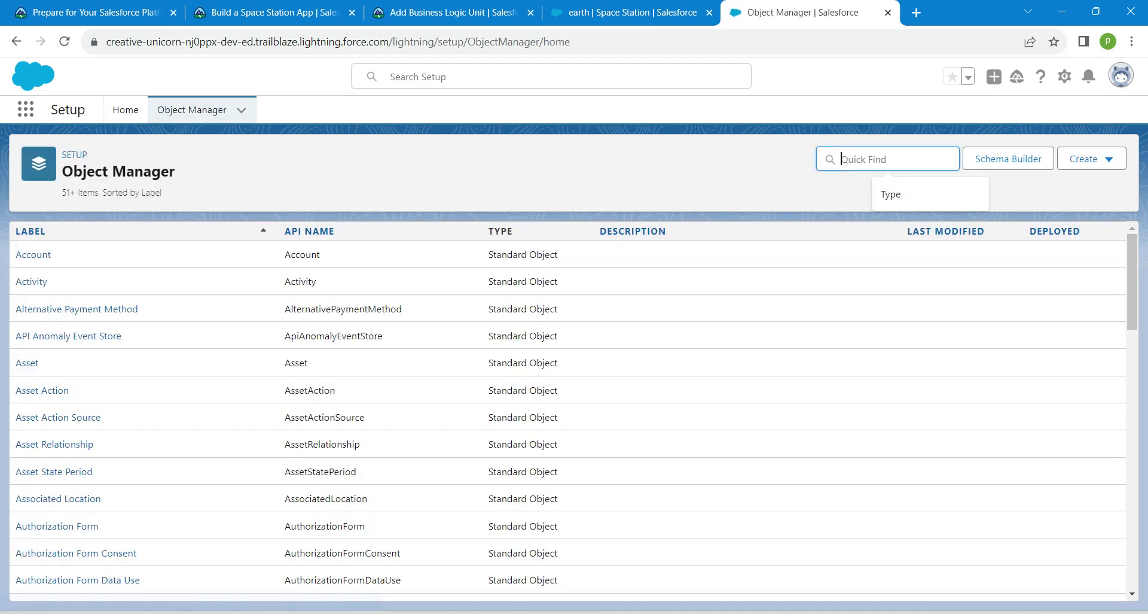
{"action": "type", "text": "resou"}
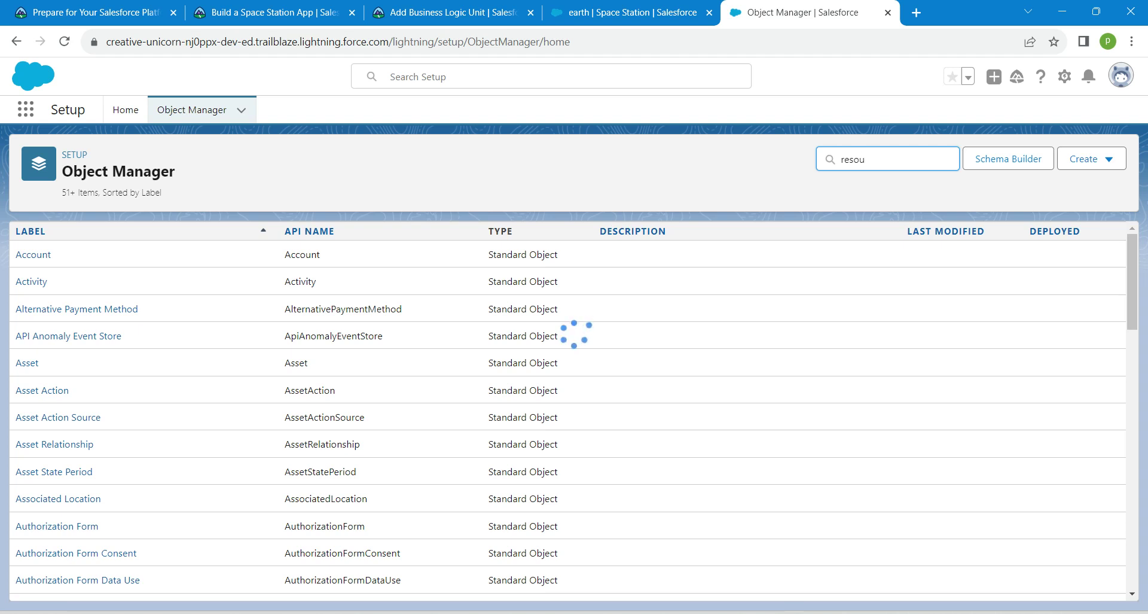
{"action": "left_click", "coordinate": [35, 259]}
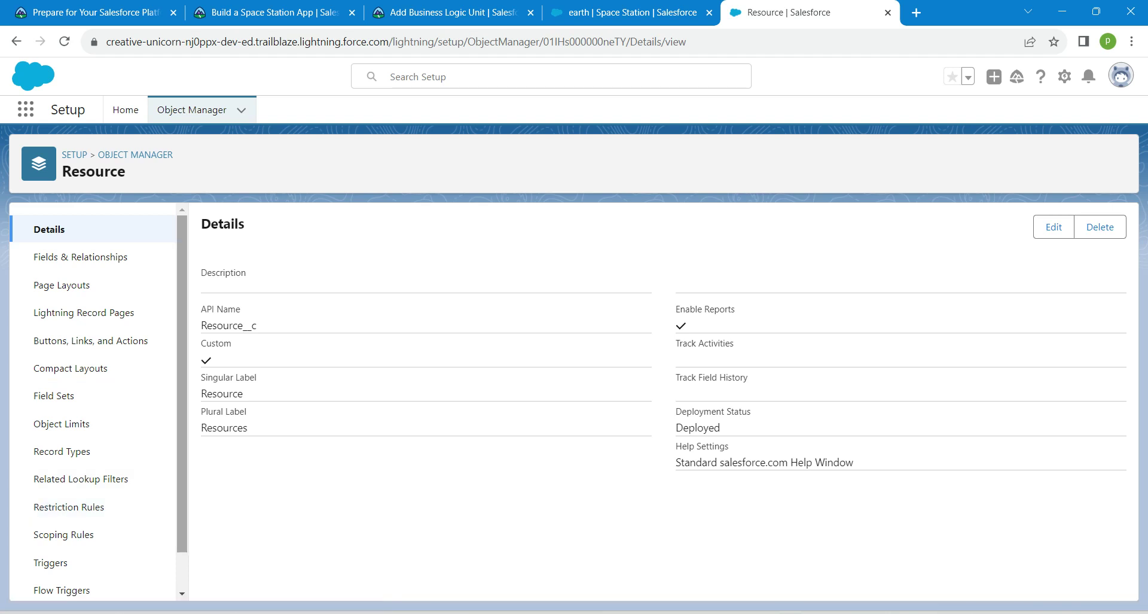
Step: Start a new validation rule for the Resource object
{"action": "scroll", "coordinate": [67, 573], "scroll_direction": "down", "scroll_amount": 1}
{"action": "left_click", "coordinate": [68, 575]}
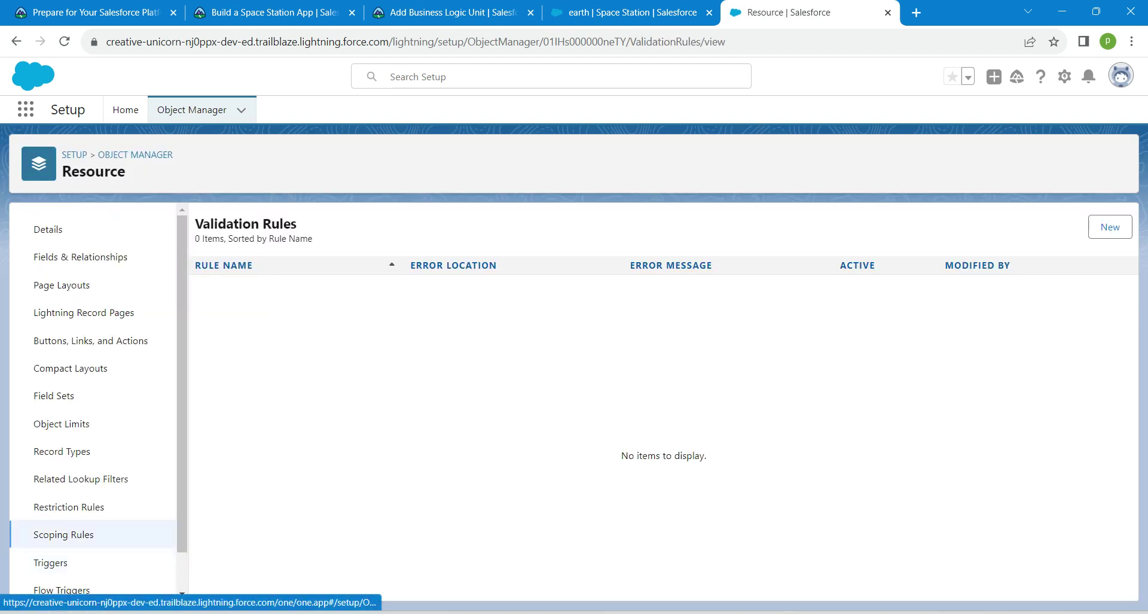
{"action": "left_click", "coordinate": [1110, 227]}
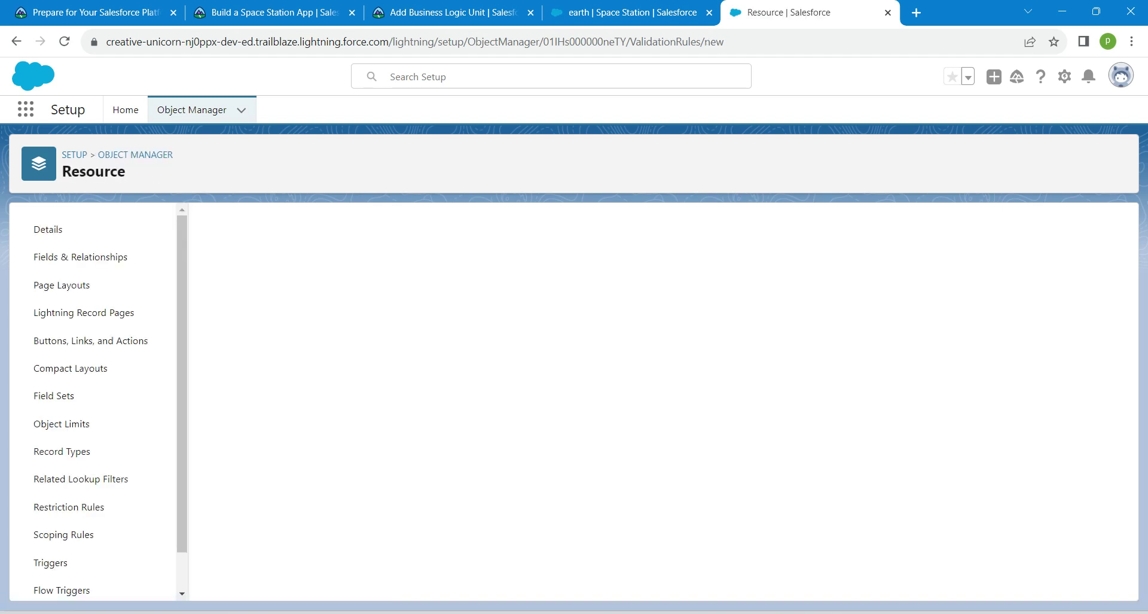
Step: Copy the rule name Inspectors_Must_Work_Overtime from the Trailhead instructions into the new validation rule
{"action": "left_click", "coordinate": [453, 12]}
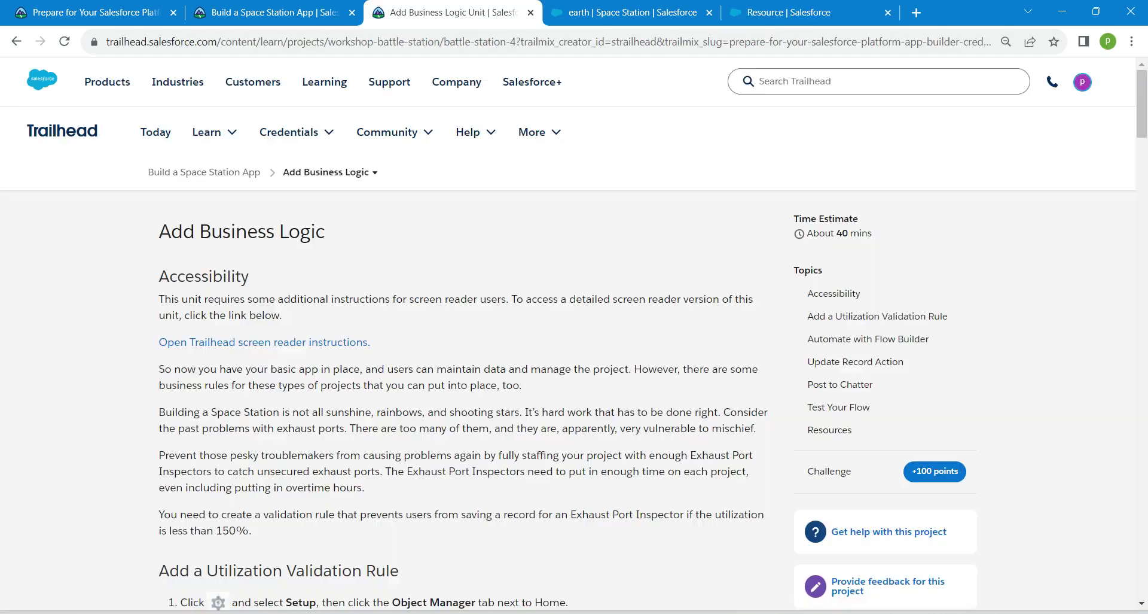
{"action": "left_click_drag", "start_coordinate": [1142, 103], "coordinate": [1141, 172]}
{"action": "scroll", "coordinate": [574, 377], "scroll_direction": "up", "scroll_amount": 2}
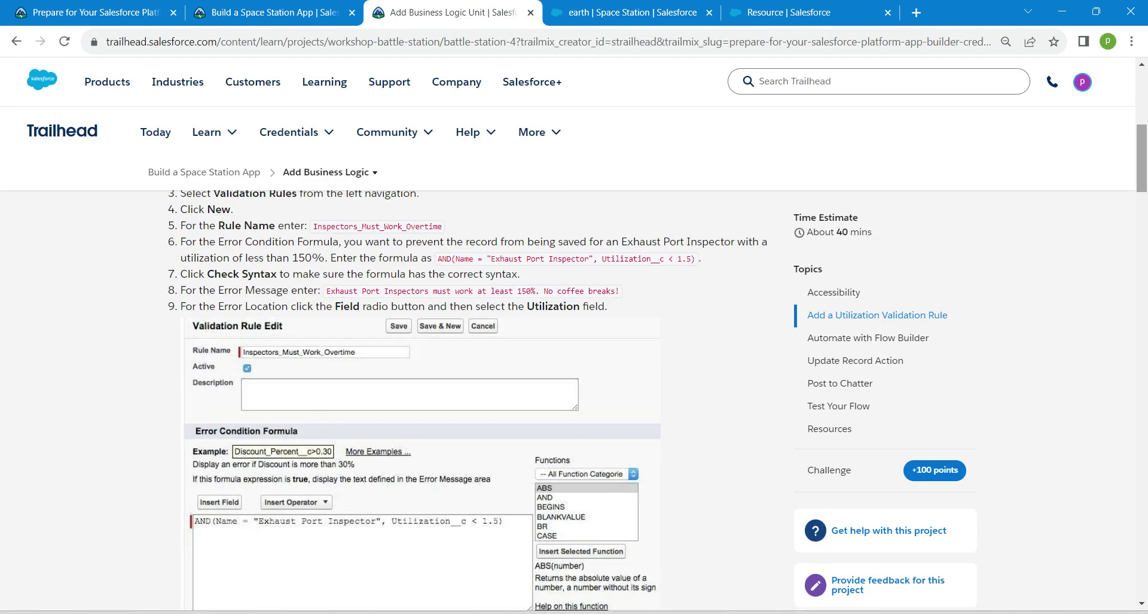
{"action": "left_click_drag", "start_coordinate": [314, 226], "coordinate": [441, 226]}
{"action": "key", "text": "ctrl+c"}
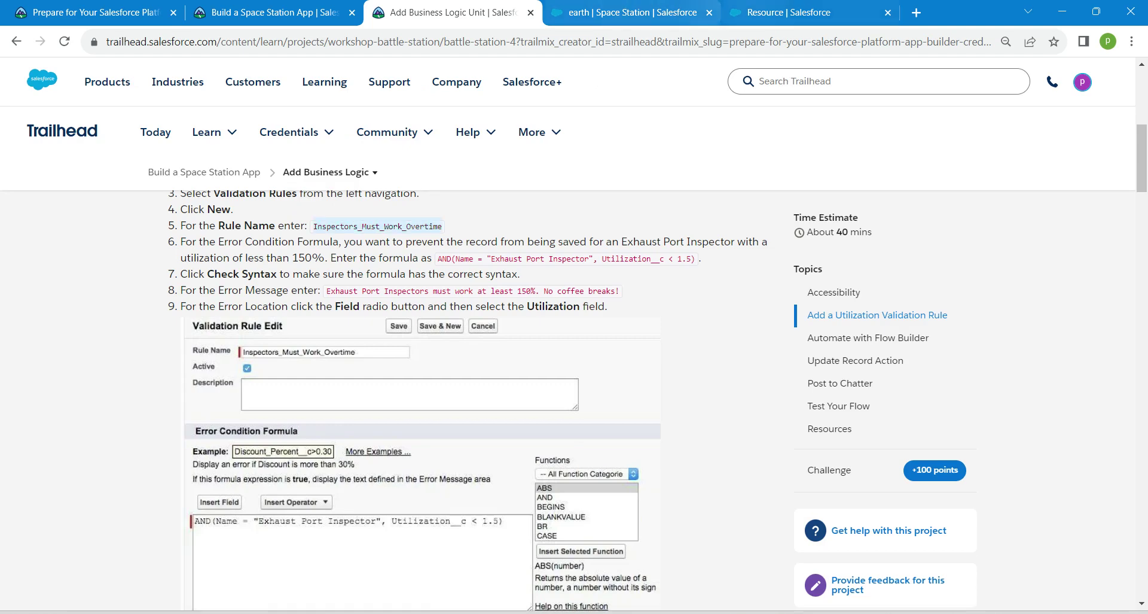
{"action": "left_click_drag", "start_coordinate": [790, 12], "coordinate": [611, 12]}
{"action": "key", "text": "ctrl+v"}
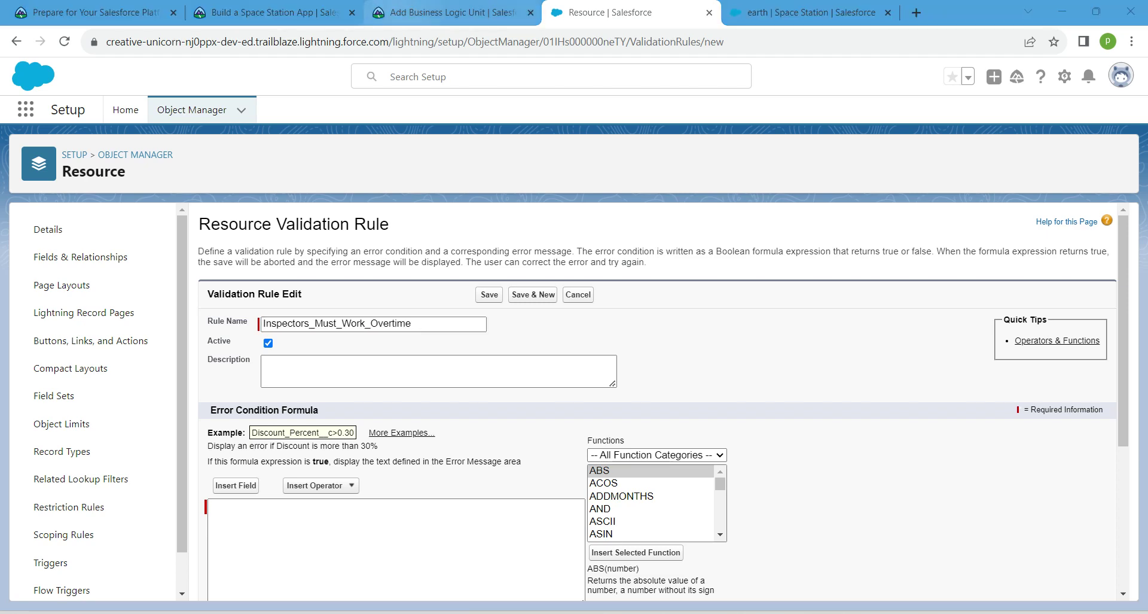
Step: Copy the error condition formula AND(Name = "Exhaust Port Inspector", Utilization__c < 1.5) from the Trailhead instructions into the validation rule
{"action": "left_click", "coordinate": [414, 15]}
{"action": "left_click_drag", "start_coordinate": [437, 259], "coordinate": [695, 258]}
{"action": "key", "text": "ctrl+c"}
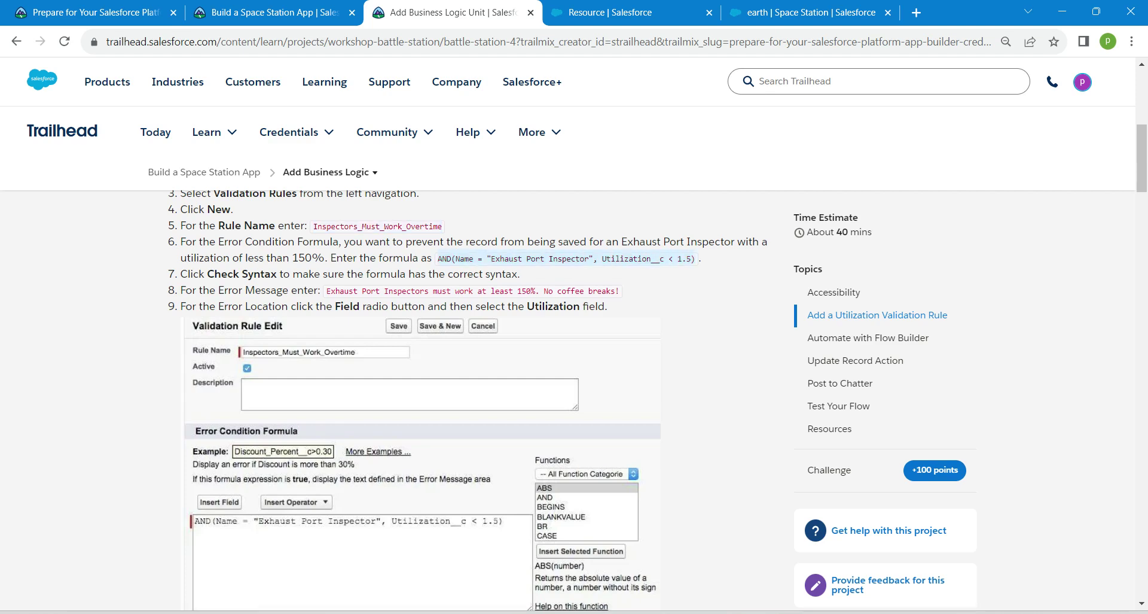
{"action": "left_click", "coordinate": [625, 13]}
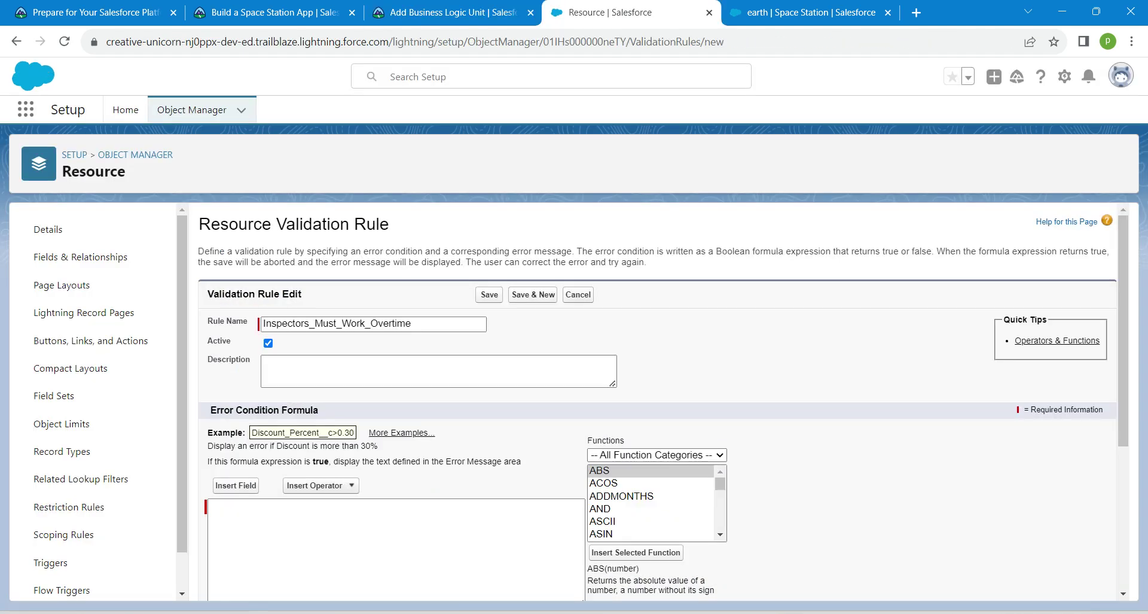
{"action": "left_click", "coordinate": [234, 507]}
{"action": "key", "text": "ctrl+v"}
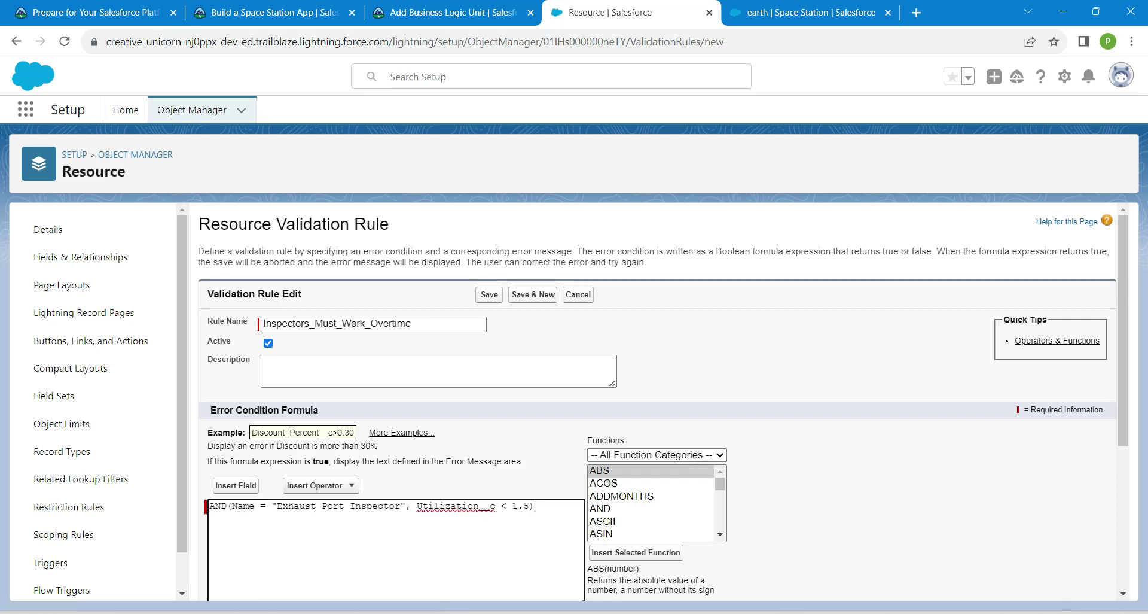
Step: Check the syntax of the error condition formula and review the result
{"action": "scroll", "coordinate": [662, 401], "scroll_direction": "down", "scroll_amount": 2}
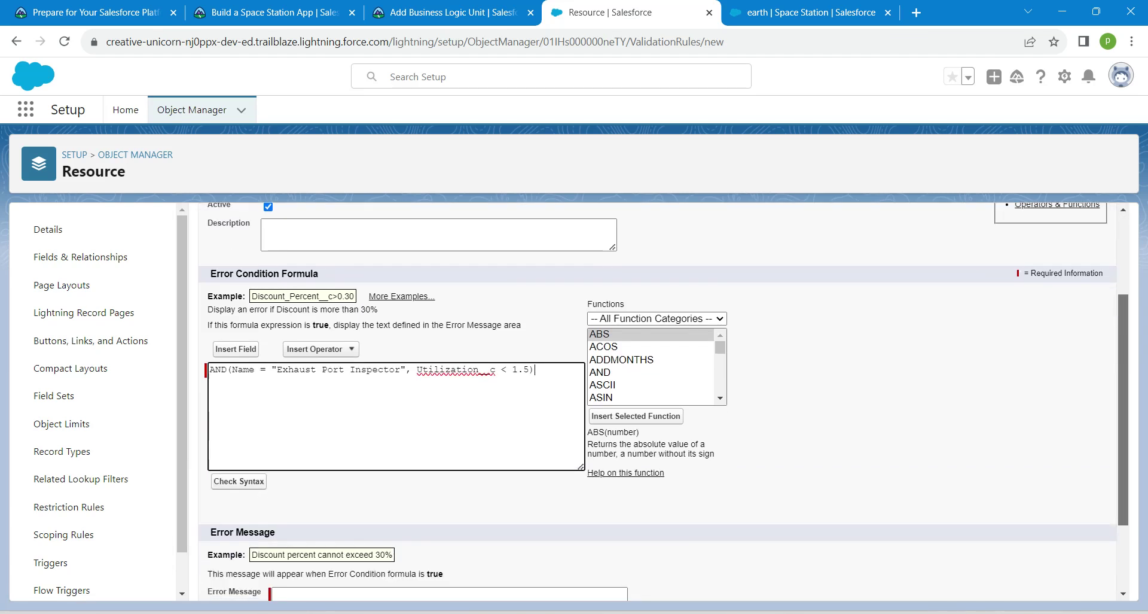
{"action": "left_click", "coordinate": [238, 483]}
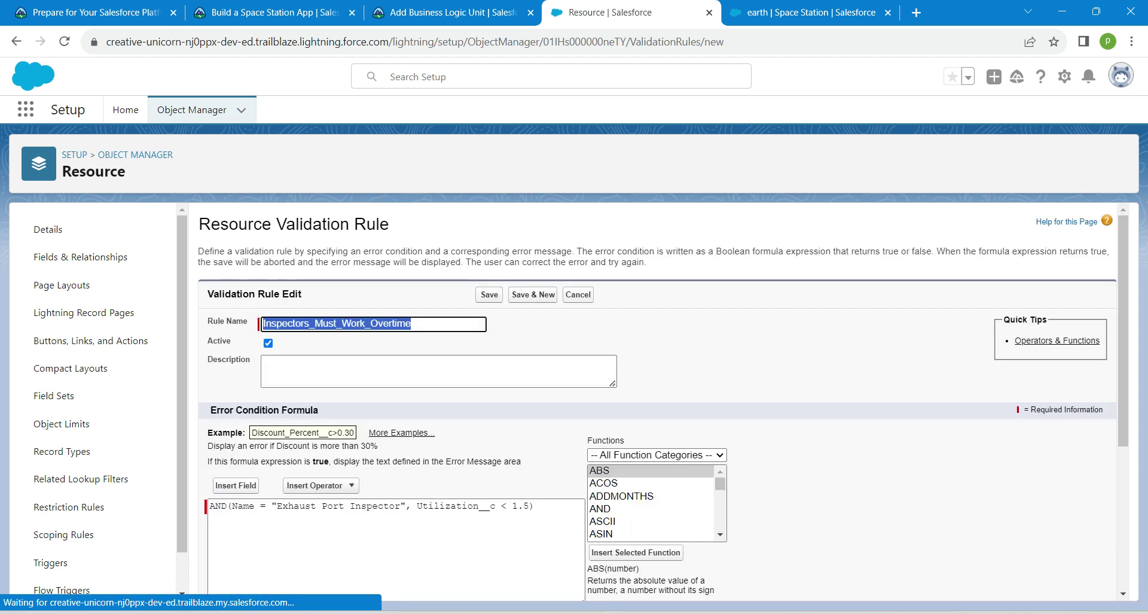
{"action": "scroll", "coordinate": [662, 407], "scroll_direction": "down", "scroll_amount": 3}
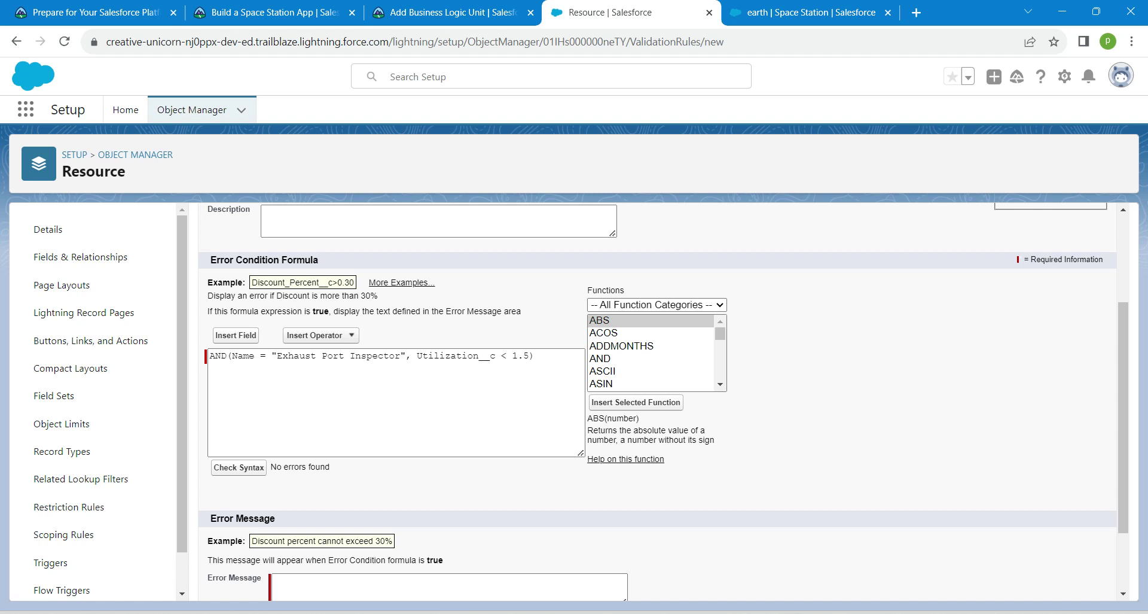
{"action": "left_click_drag", "start_coordinate": [330, 467], "coordinate": [271, 467]}
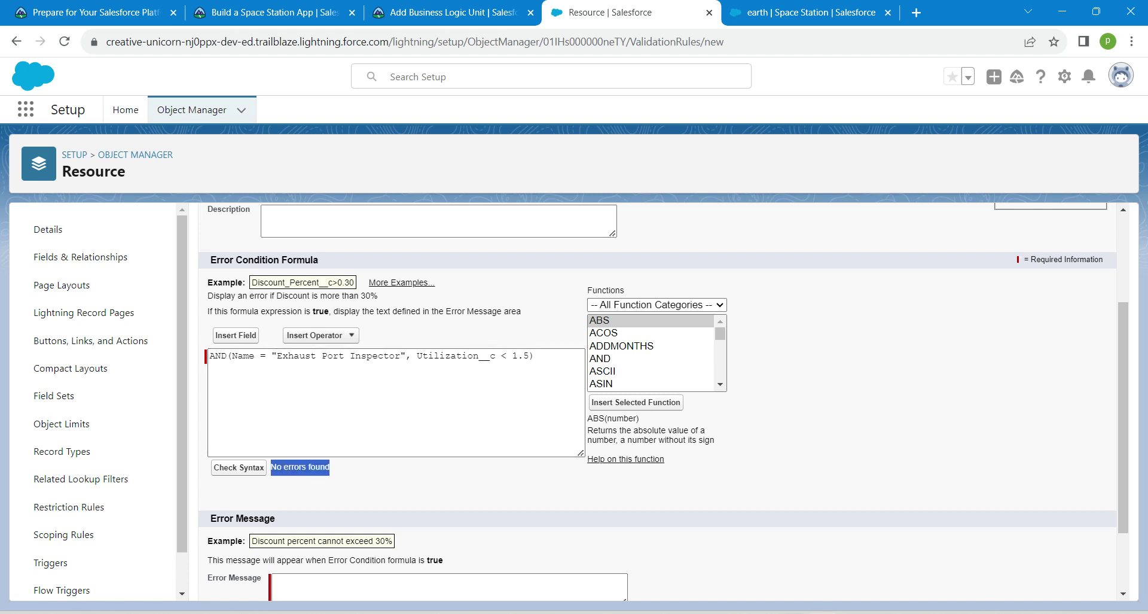
{"action": "key", "text": "alt+Tab"}
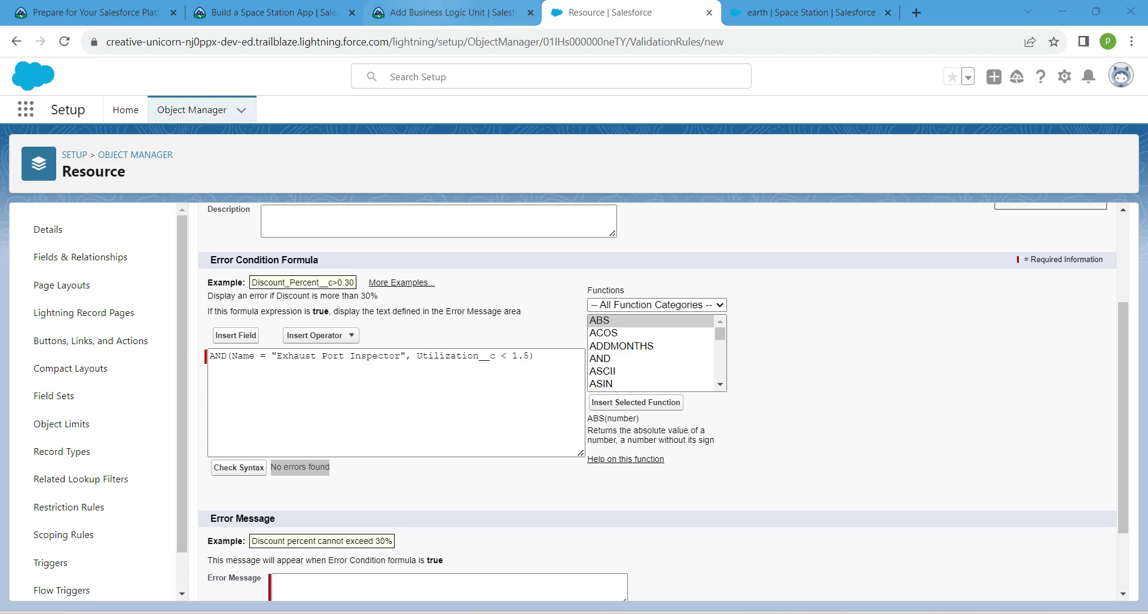
Step: Copy the error message "Exhaust Port Inspectors must work at least 150%. No coffee breaks!" from the Trailhead instructions into the rule
{"action": "left_click", "coordinate": [454, 11]}
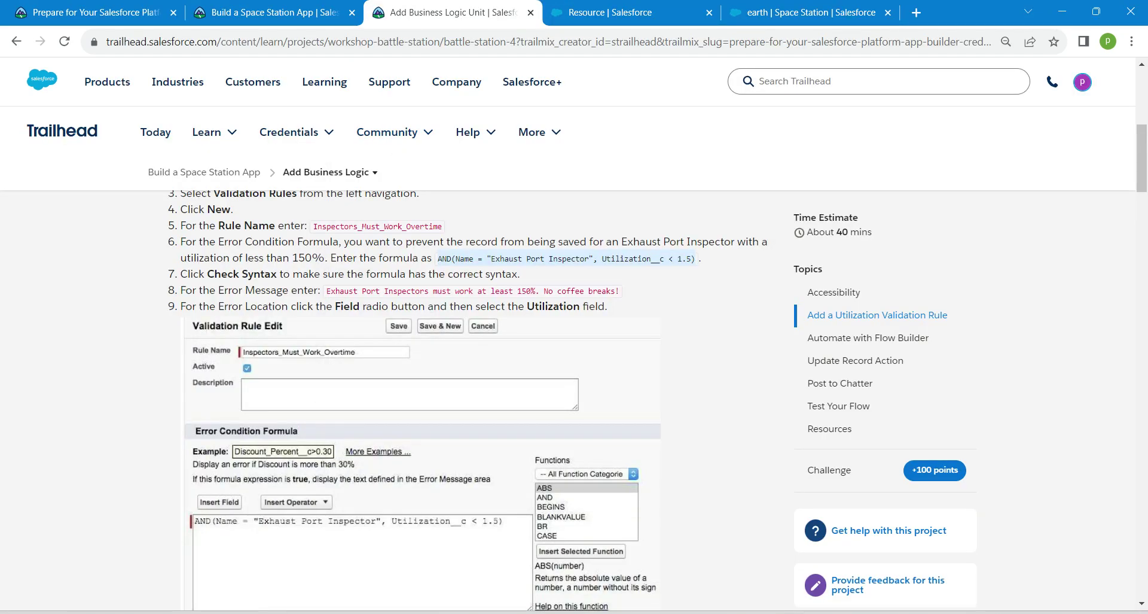
{"action": "left_click_drag", "start_coordinate": [326, 291], "coordinate": [622, 290]}
{"action": "key", "text": "ctrl+c"}
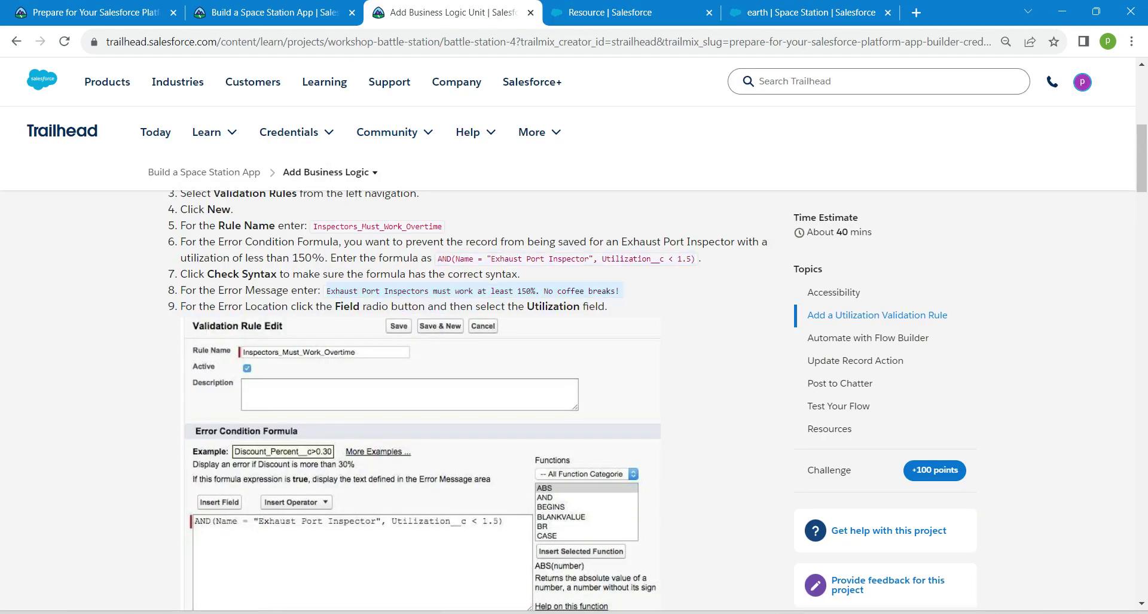
{"action": "left_click", "coordinate": [622, 12]}
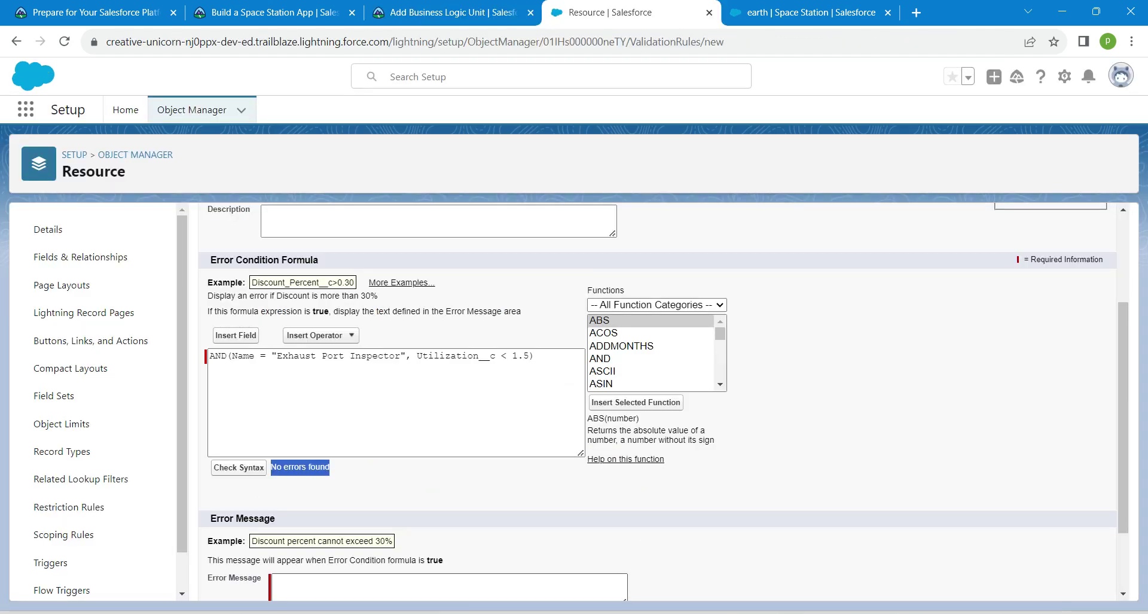
{"action": "left_click", "coordinate": [278, 581]}
{"action": "key", "text": "ctrl+v"}
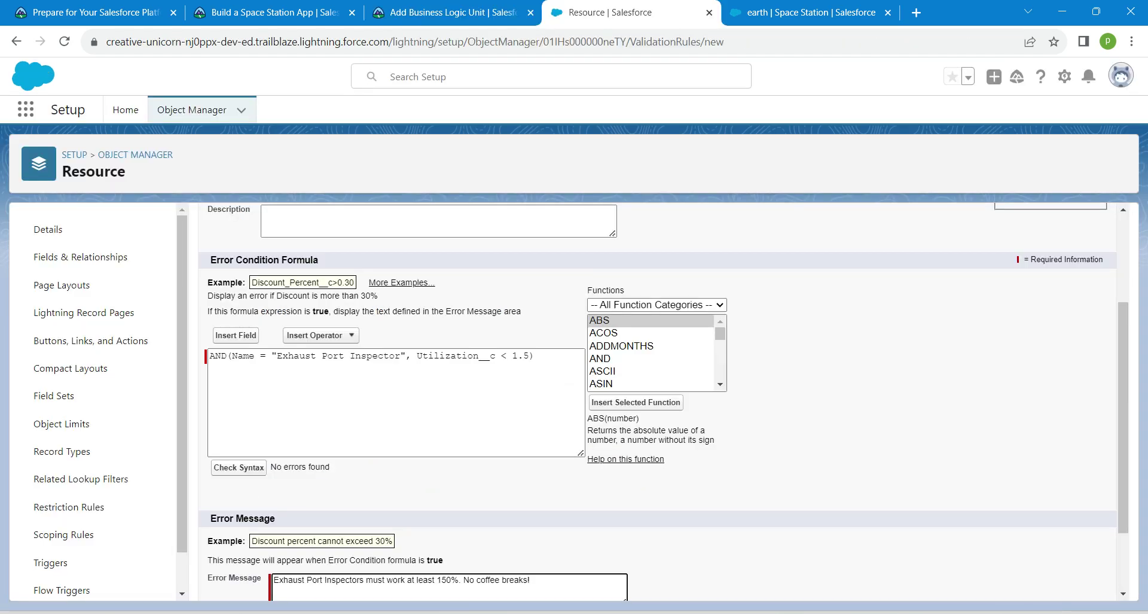
Step: Set the error location to the Utilization field and save the validation rule
{"action": "scroll", "coordinate": [658, 335], "scroll_direction": "down", "scroll_amount": 2}
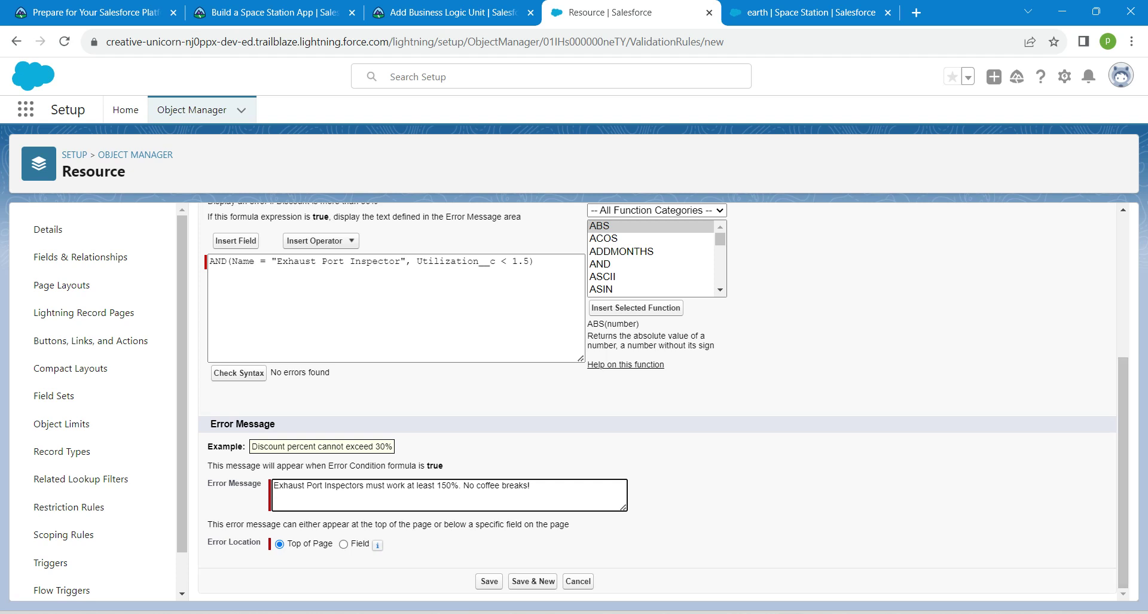
{"action": "left_click", "coordinate": [343, 544]}
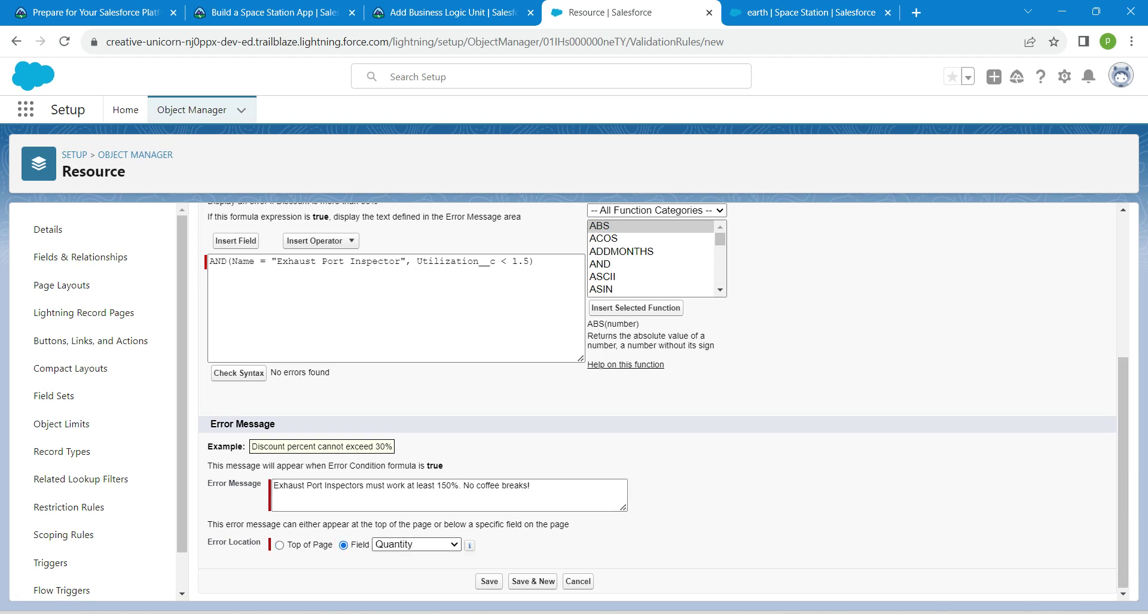
{"action": "left_click", "coordinate": [416, 544]}
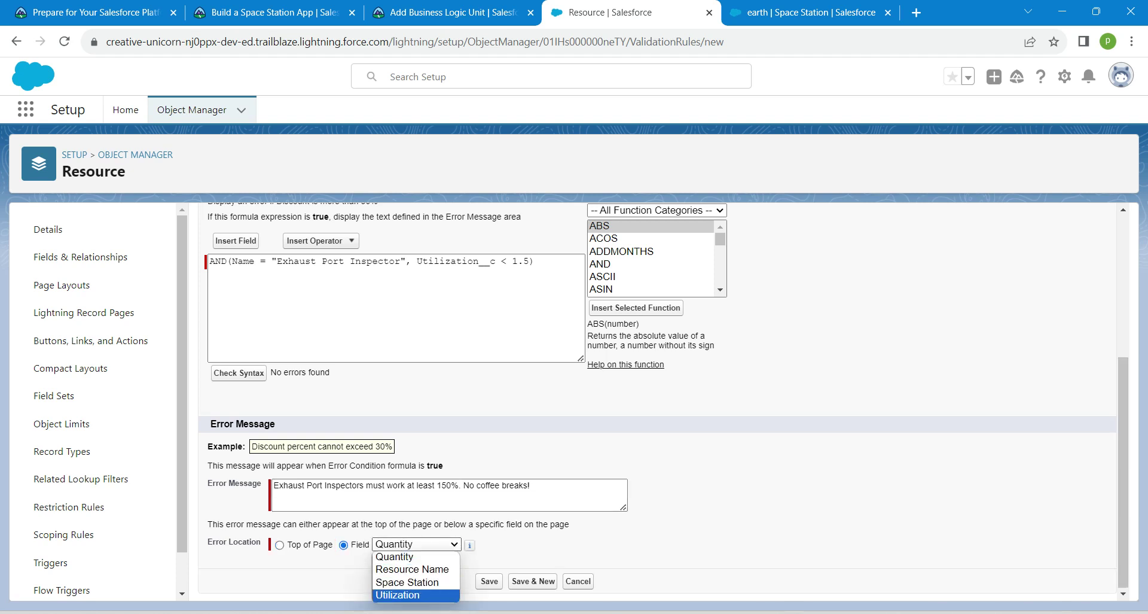
{"action": "left_click", "coordinate": [415, 594]}
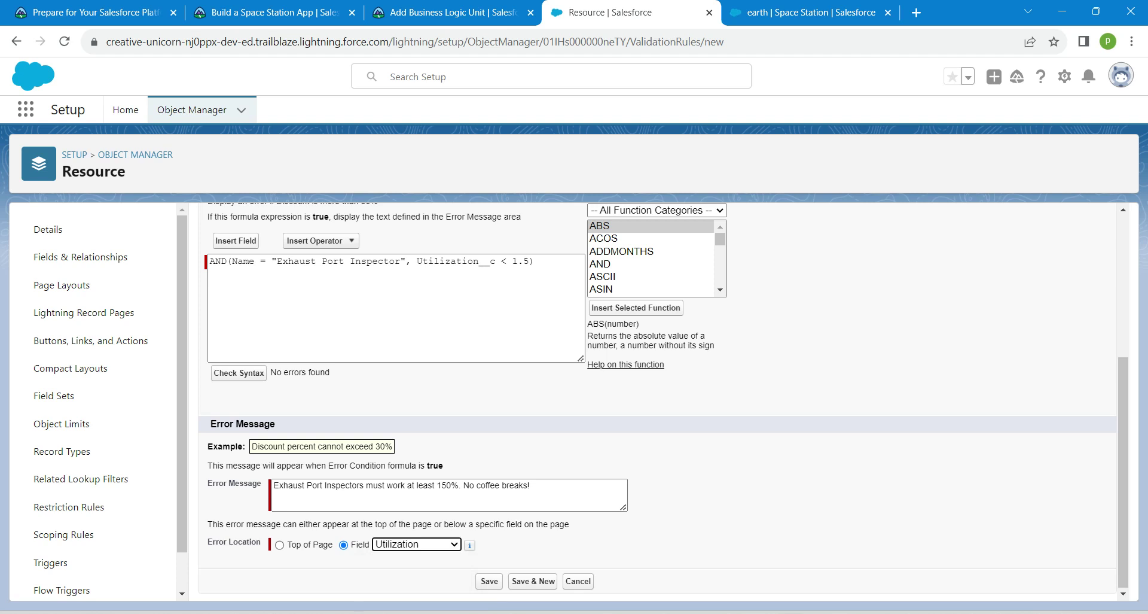
{"action": "left_click", "coordinate": [489, 581]}
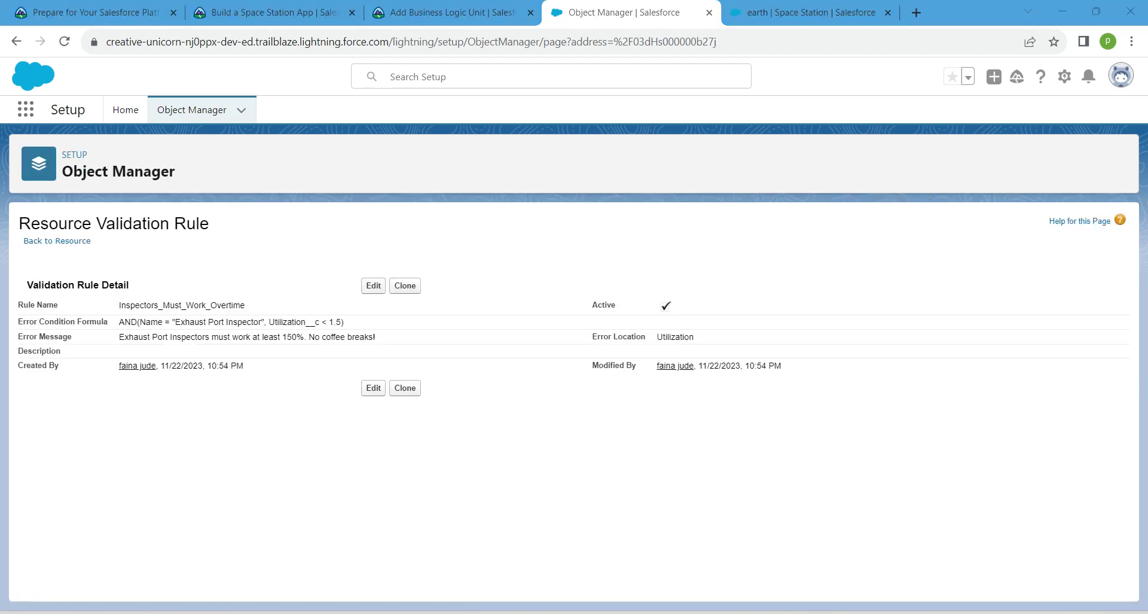
Step: Search Setup for "flow" and open the Flows page under Process Automation
{"action": "left_click", "coordinate": [126, 110]}
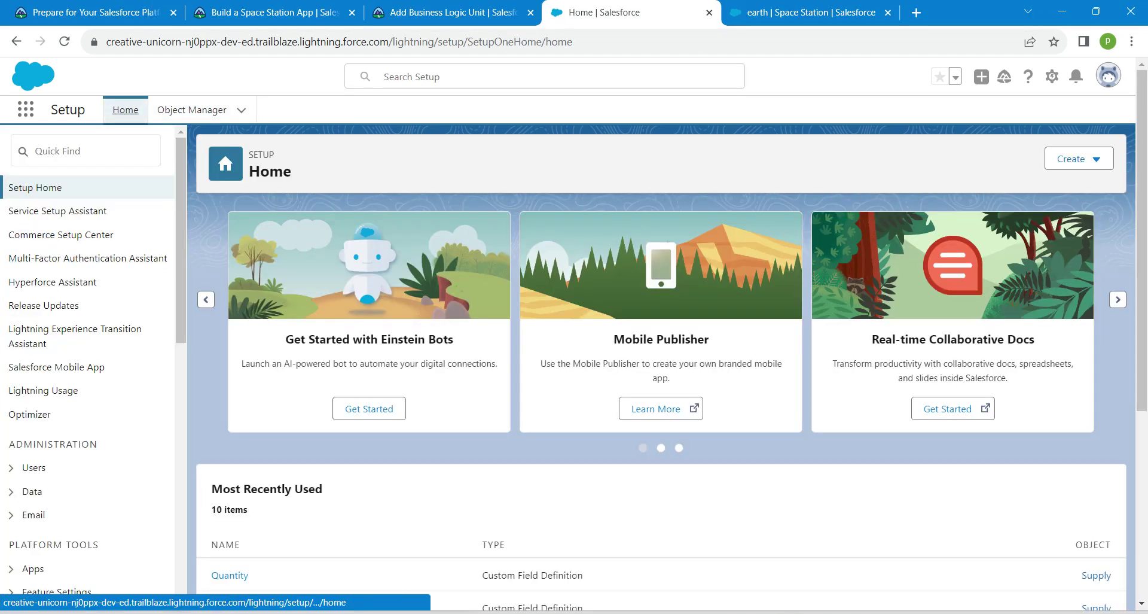
{"action": "left_click", "coordinate": [37, 150]}
{"action": "type", "text": "f"}
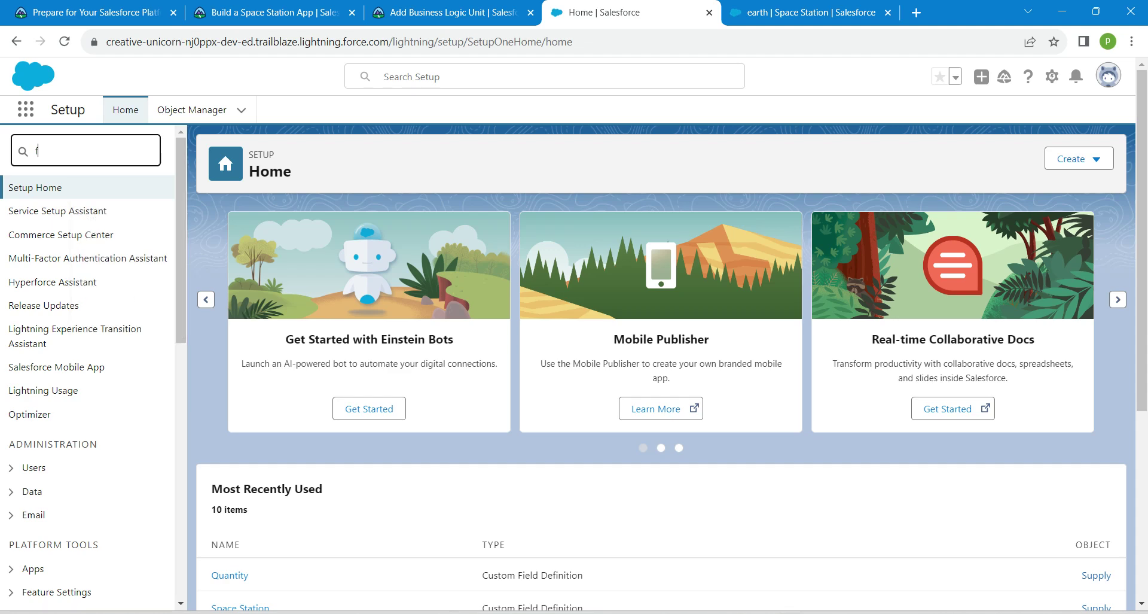
{"action": "type", "text": "low"}
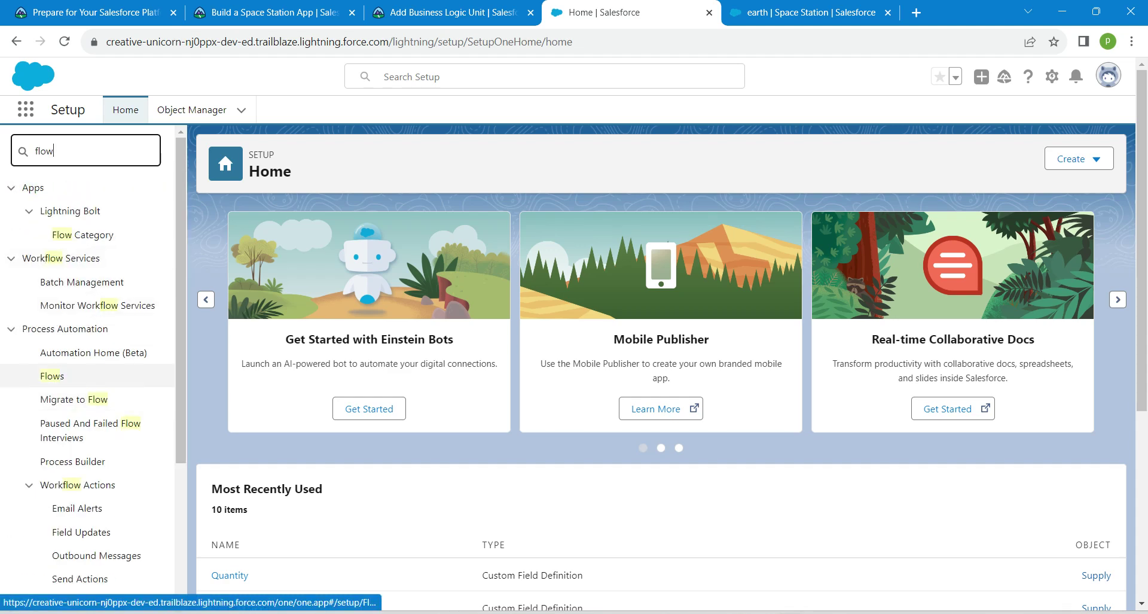
{"action": "left_click", "coordinate": [52, 375]}
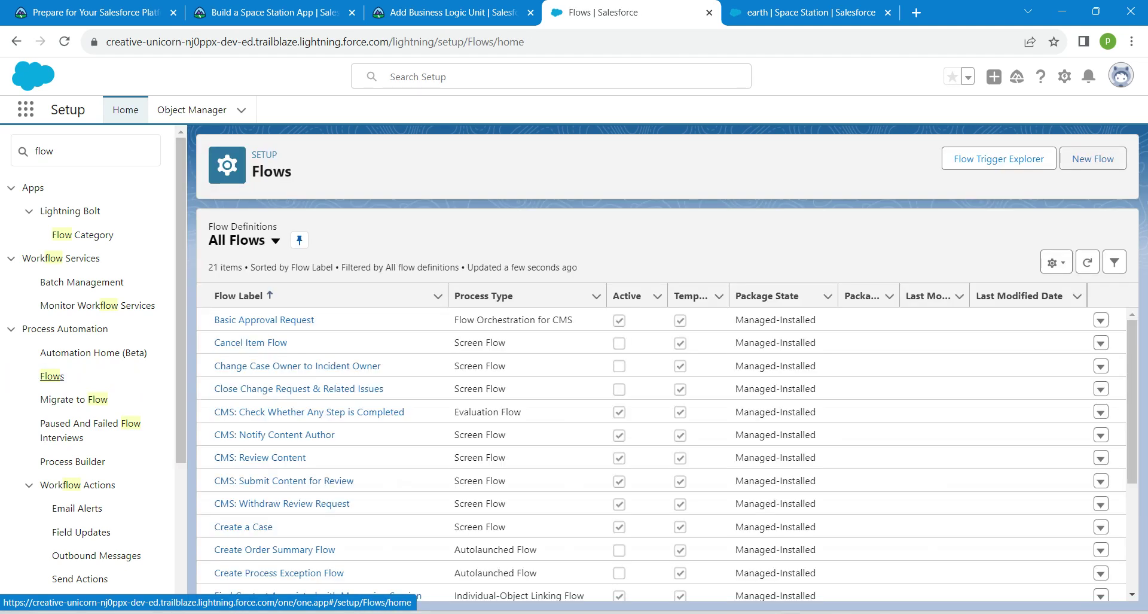
Step: Create a new Record-Triggered Flow
{"action": "left_click", "coordinate": [1093, 158]}
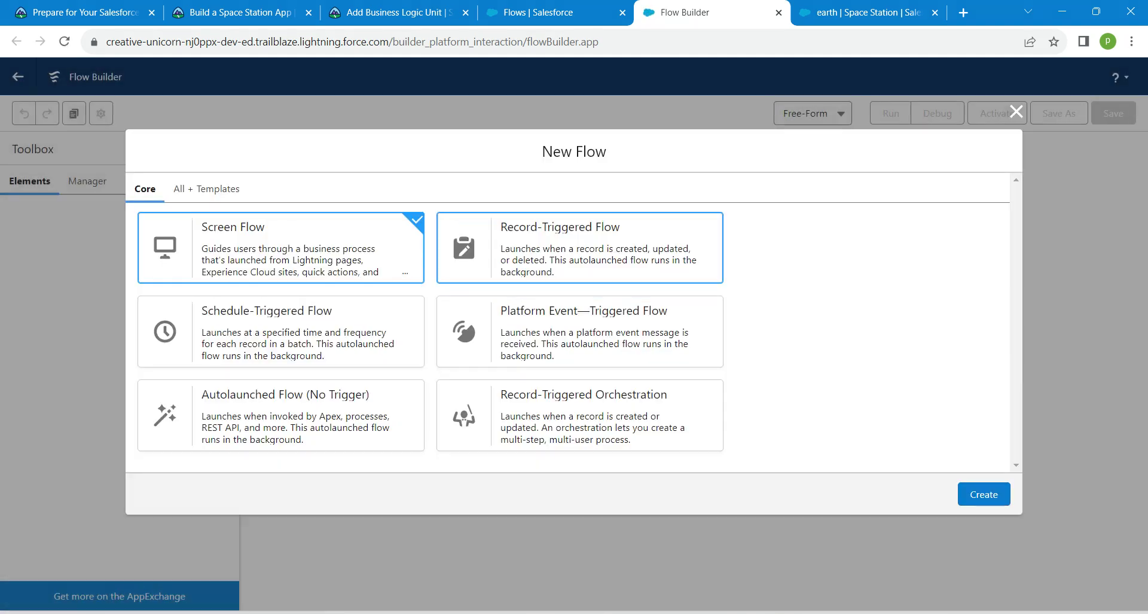
{"action": "left_click", "coordinate": [579, 247]}
{"action": "left_click", "coordinate": [984, 494]}
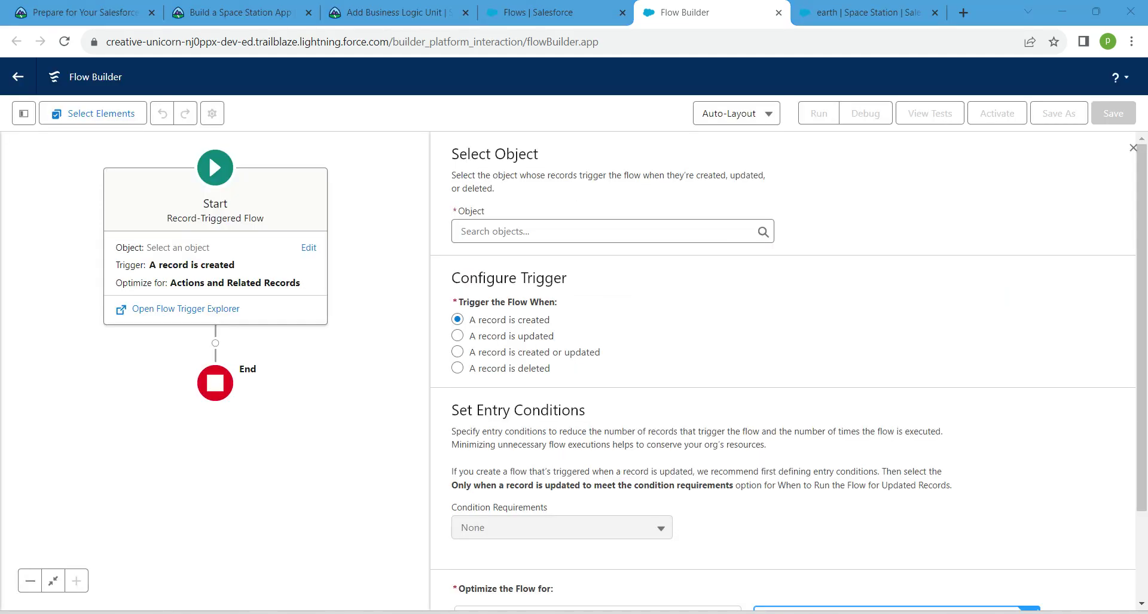
Step: Set the flow's object to Space Station and trigger it when a record is created or updated
{"action": "left_click", "coordinate": [612, 231]}
{"action": "type", "text": "space"}
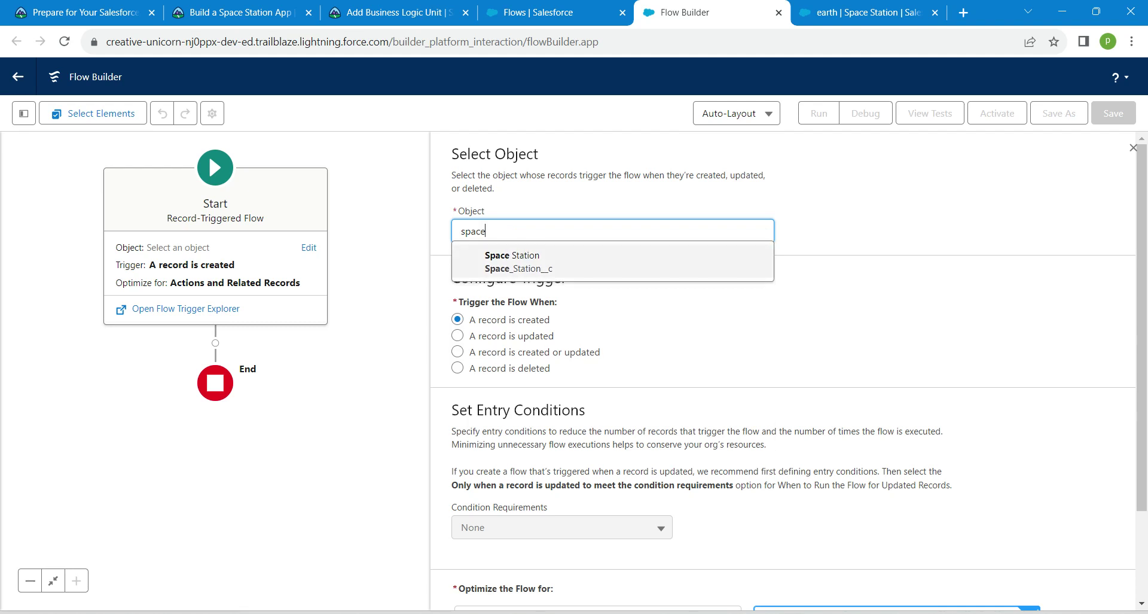
{"action": "left_click", "coordinate": [512, 262]}
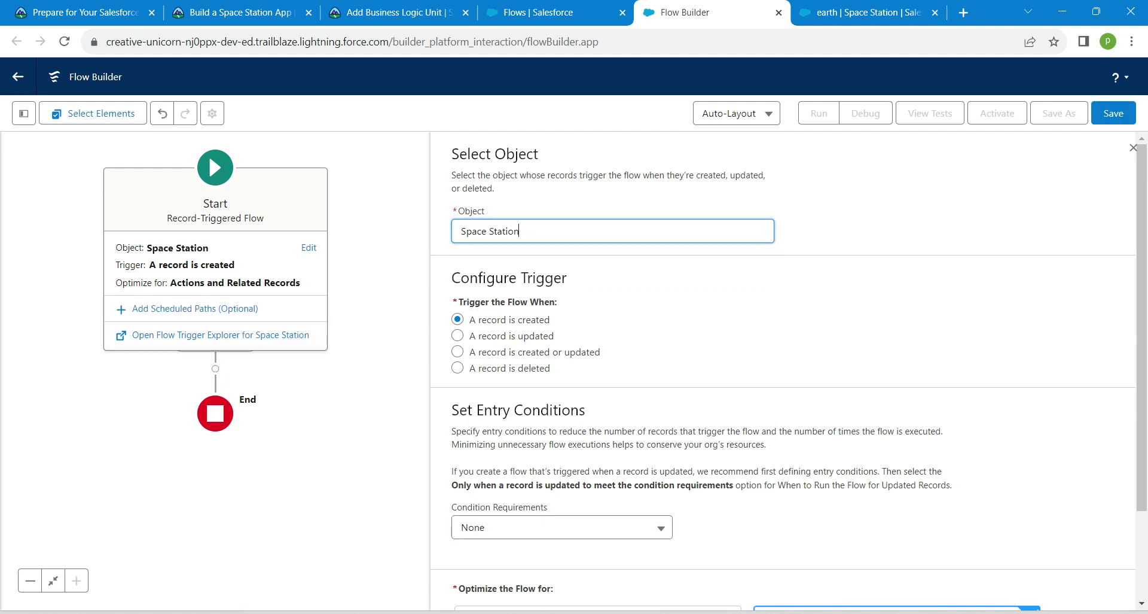
{"action": "left_click", "coordinate": [457, 351]}
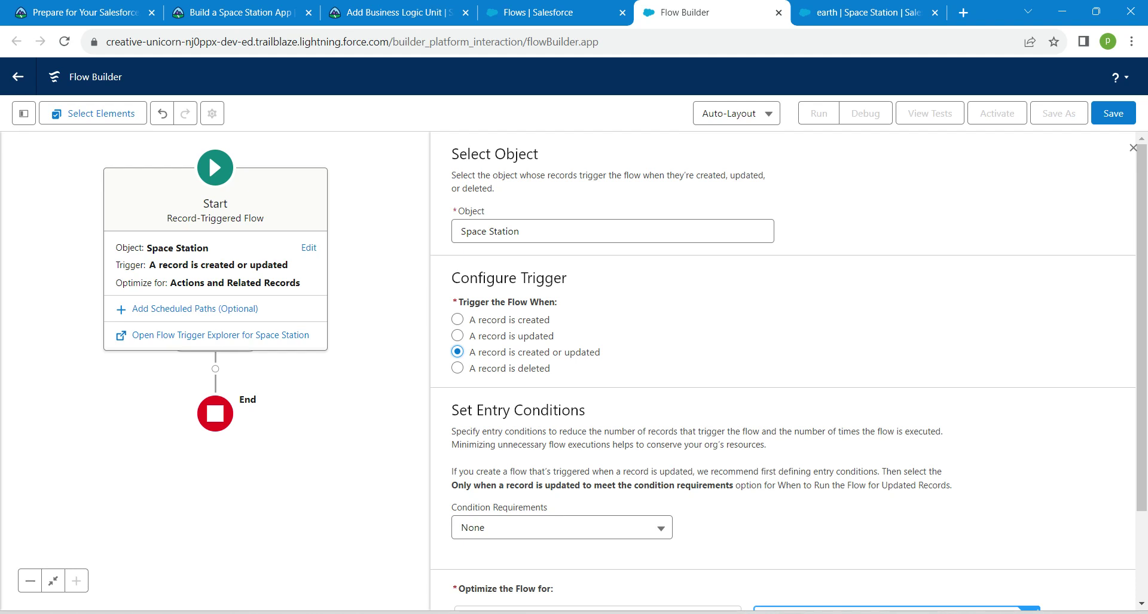
Step: Require all conditions (AND) with Shield_Status__c Equals Fully Operational, running only when a record is updated to meet the condition requirements
{"action": "left_click", "coordinate": [561, 526]}
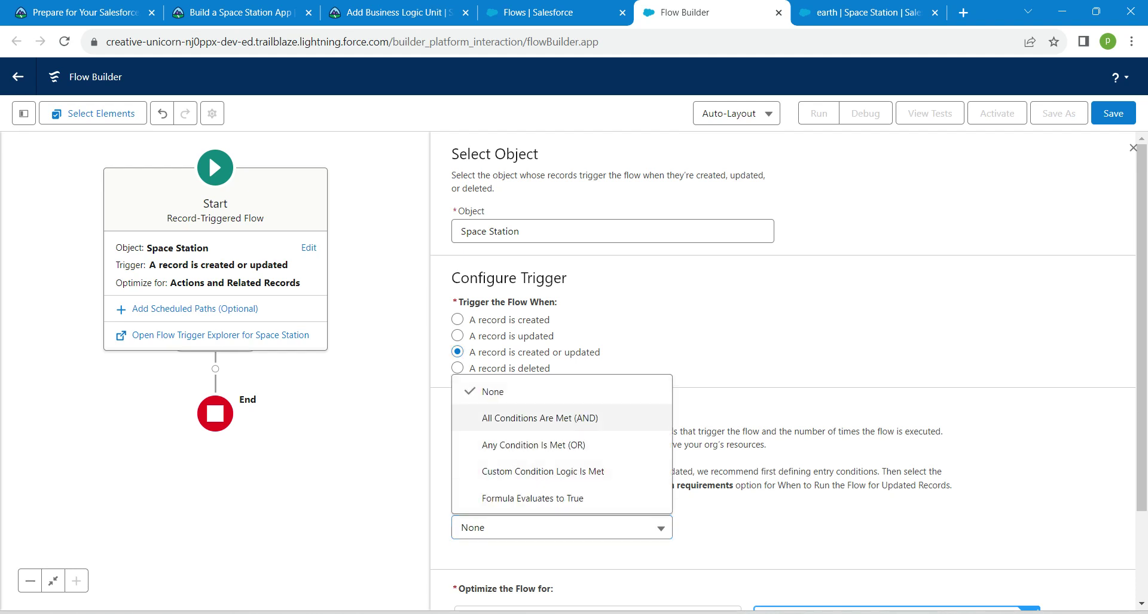
{"action": "left_click", "coordinate": [540, 418]}
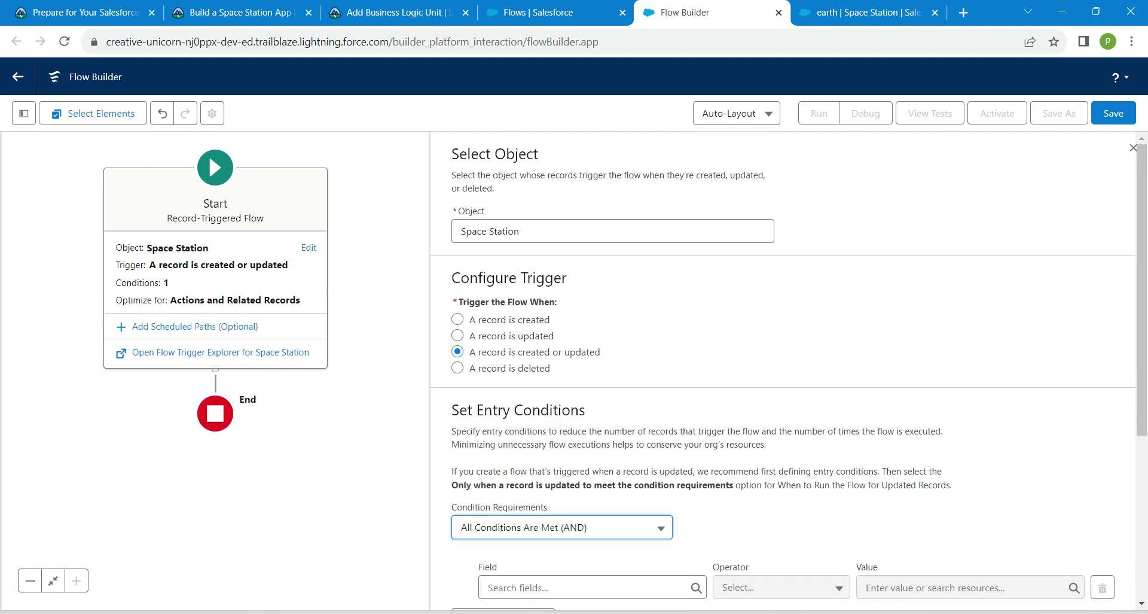
{"action": "scroll", "coordinate": [784, 371], "scroll_direction": "down", "scroll_amount": 3}
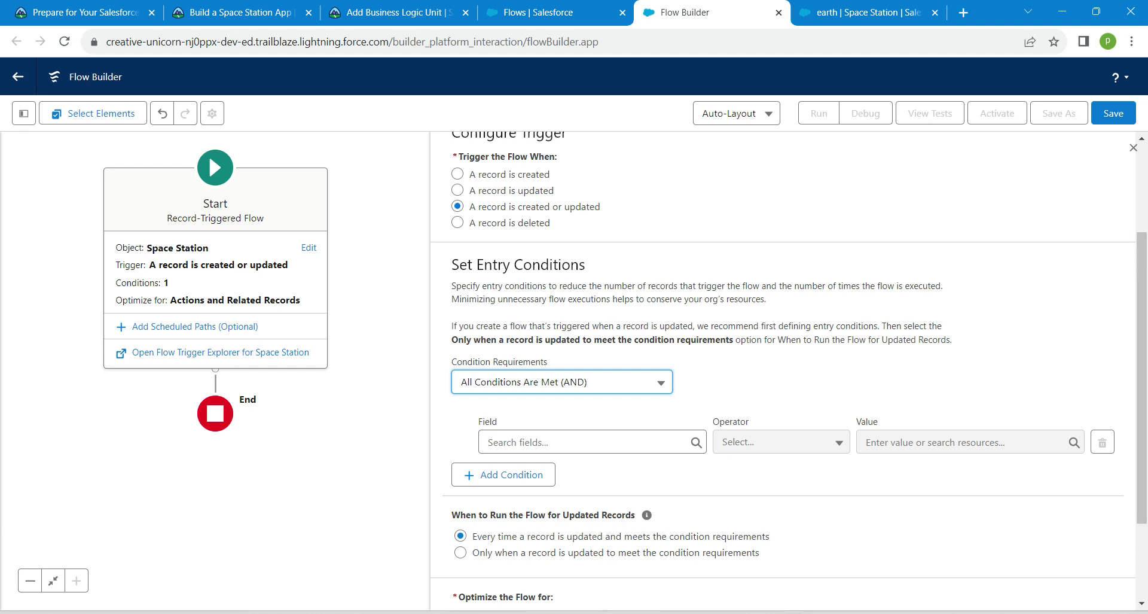
{"action": "left_click", "coordinate": [584, 442]}
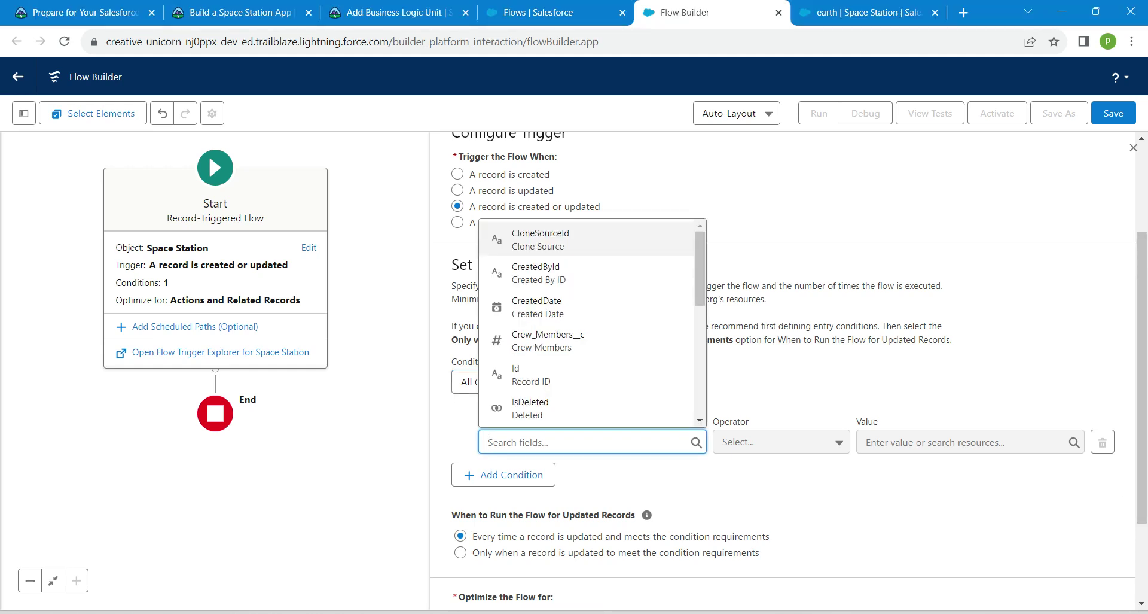
{"action": "type", "text": "shie"}
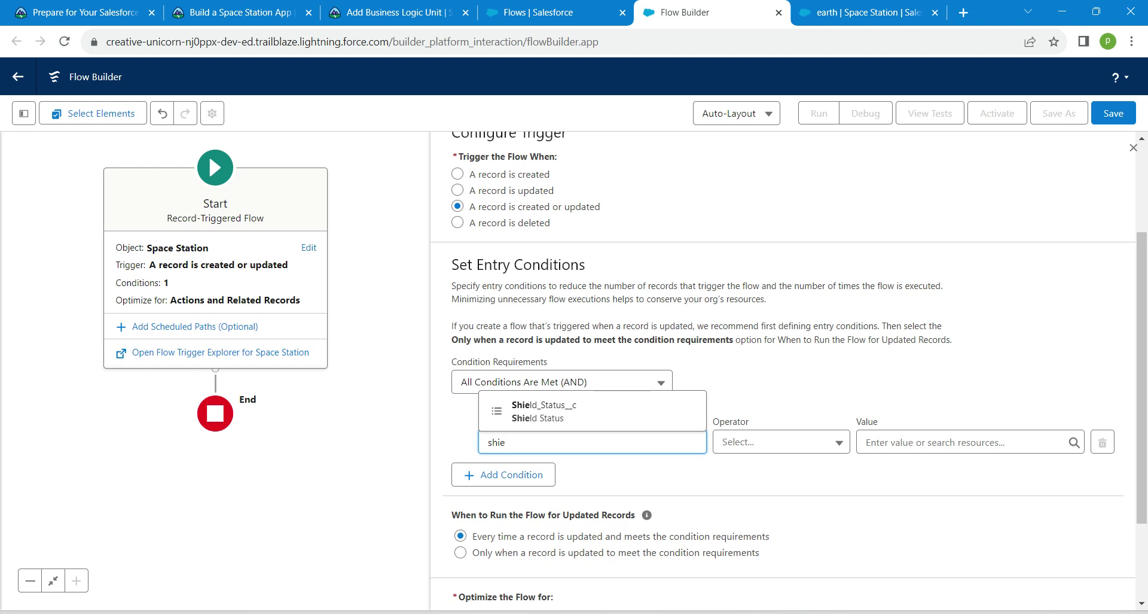
{"action": "key", "text": "Return"}
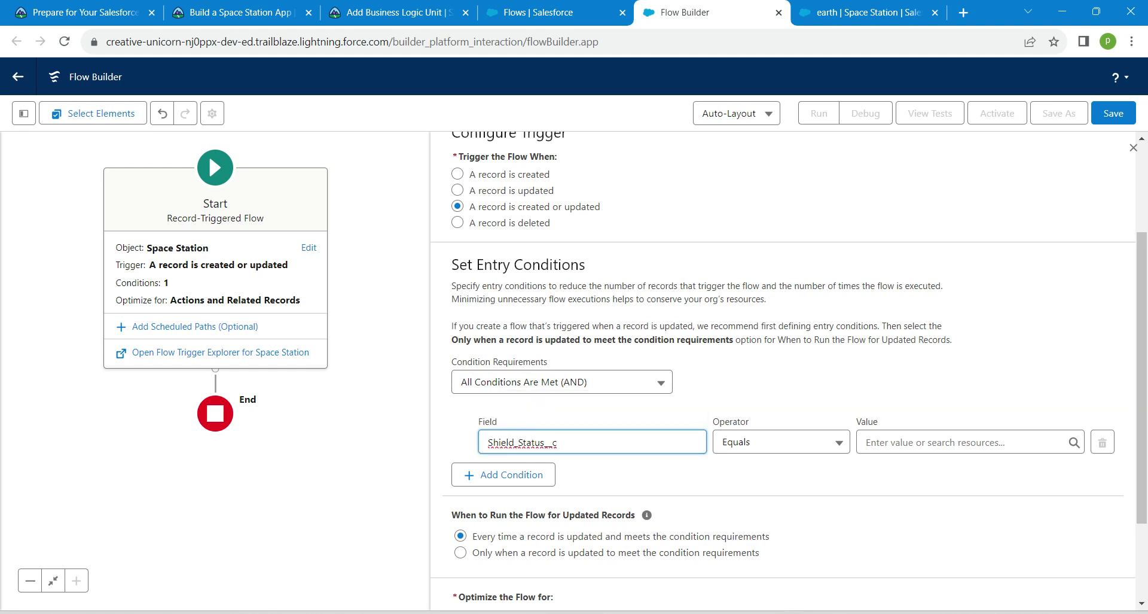
{"action": "left_click", "coordinate": [963, 442]}
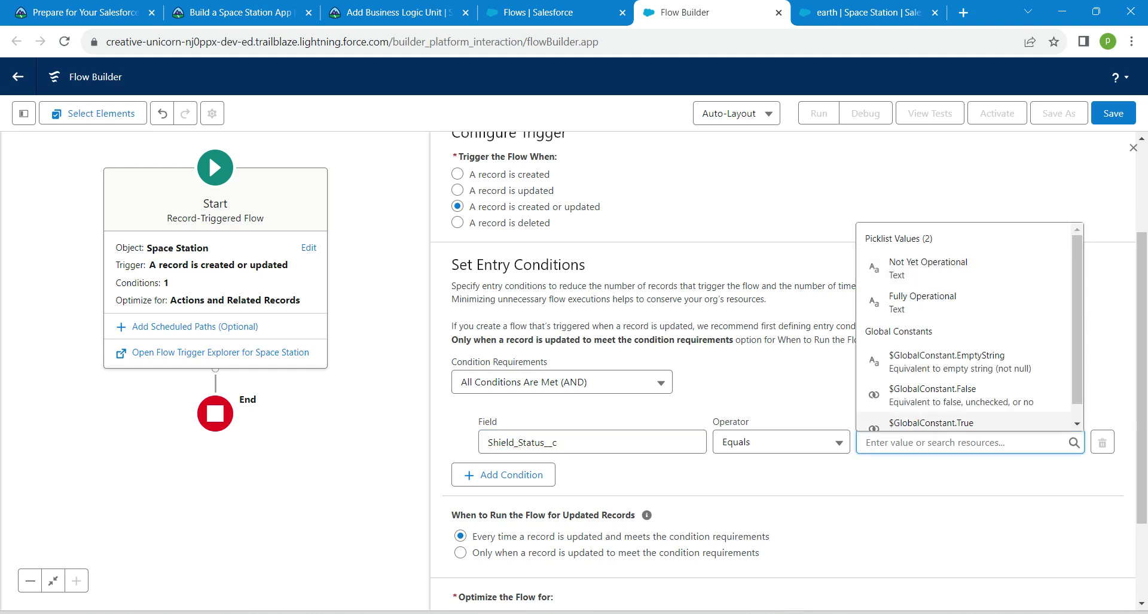
{"action": "left_click", "coordinate": [928, 299]}
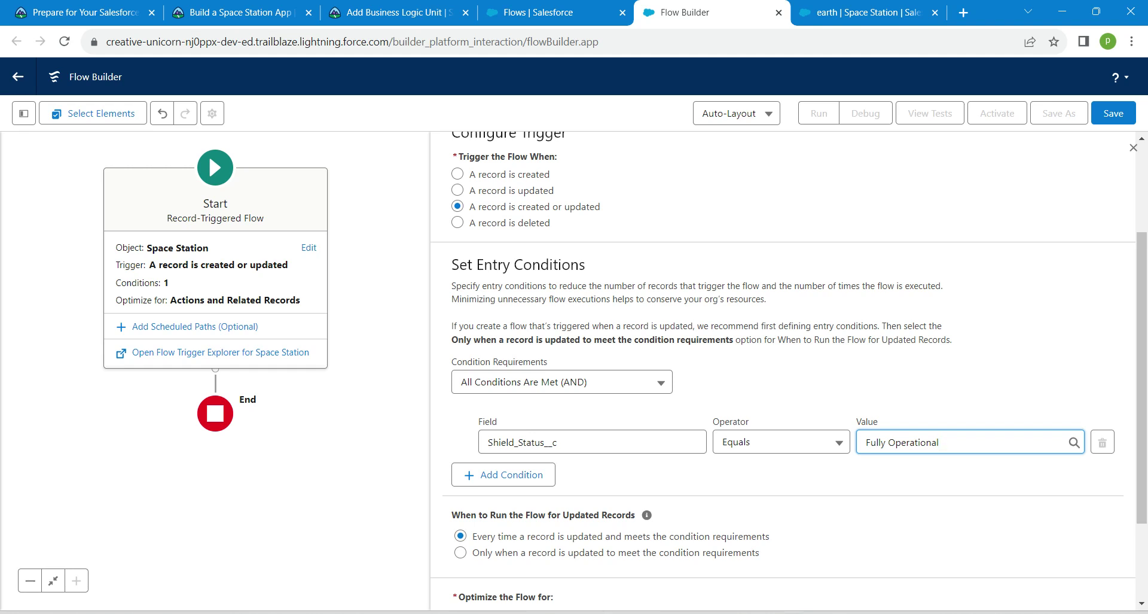
{"action": "left_click", "coordinate": [460, 552]}
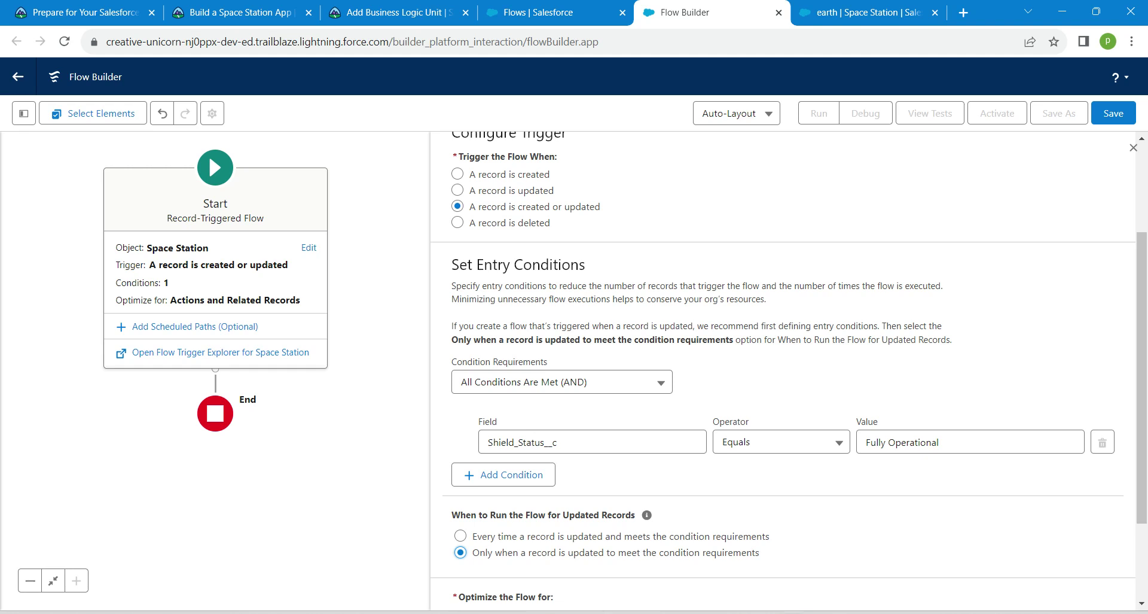
{"action": "scroll", "coordinate": [783, 371], "scroll_direction": "down", "scroll_amount": 2}
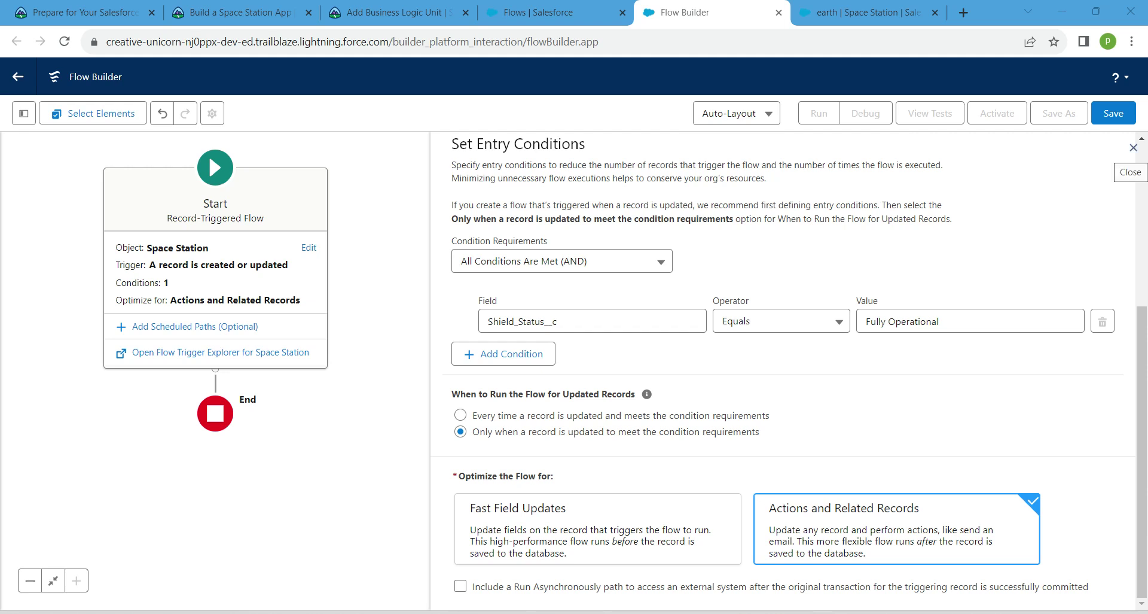
Step: Add an Update Triggering Record element to the Run Immediately path and dismiss the properties window tip
{"action": "left_click", "coordinate": [216, 230]}
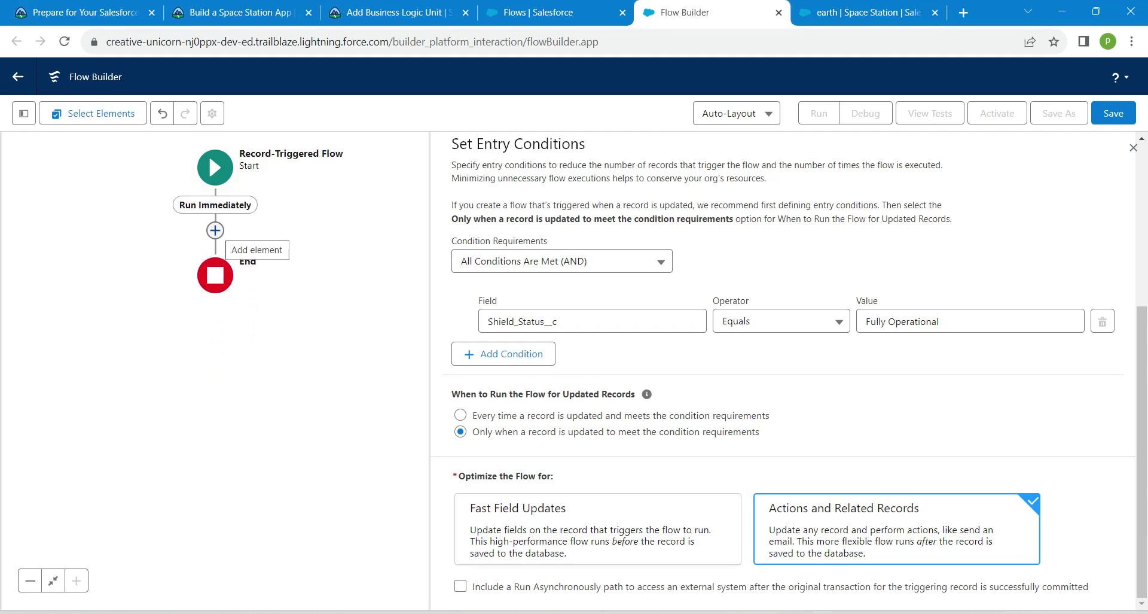
{"action": "left_click", "coordinate": [216, 230]}
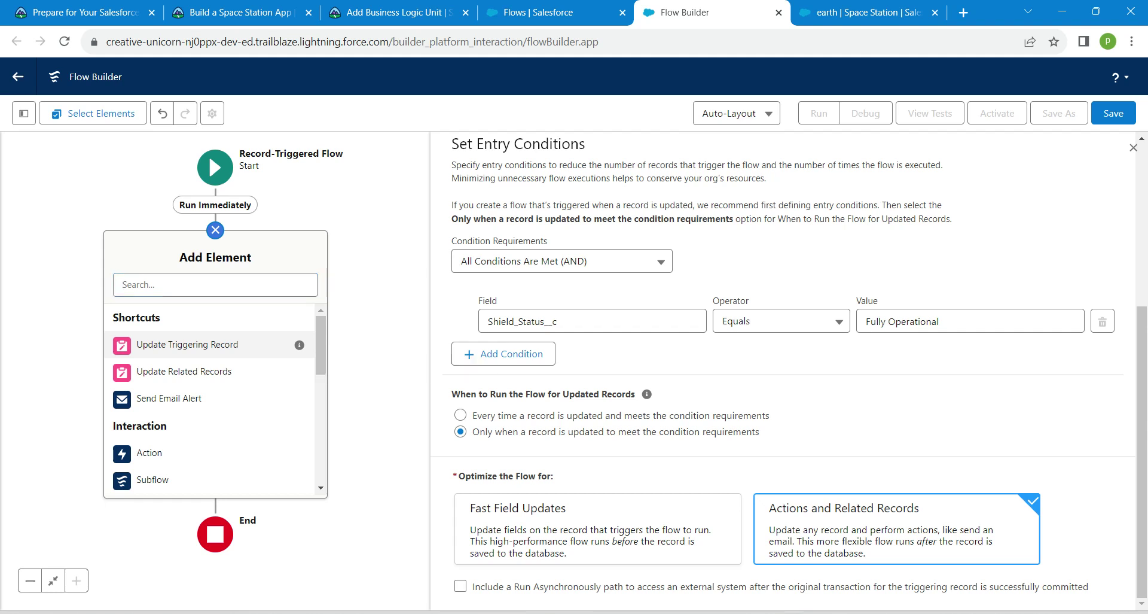
{"action": "left_click", "coordinate": [179, 344]}
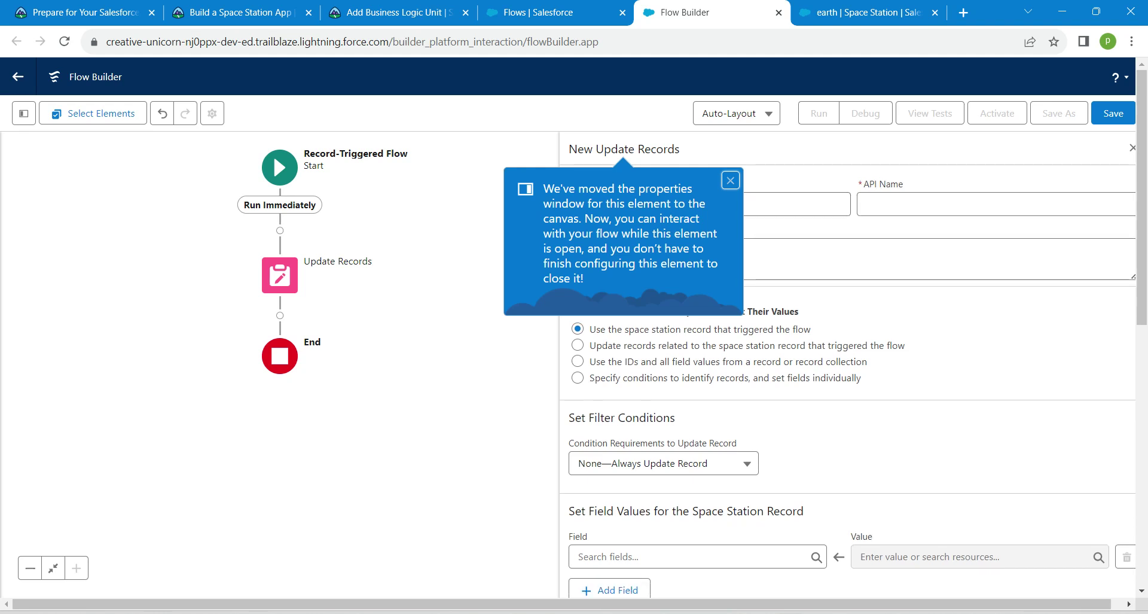
{"action": "left_click", "coordinate": [730, 180]}
Step: Copy the label "Update Status" from the Trailhead instructions into the new Update Records element in Flow Builder
{"action": "left_click", "coordinate": [398, 12]}
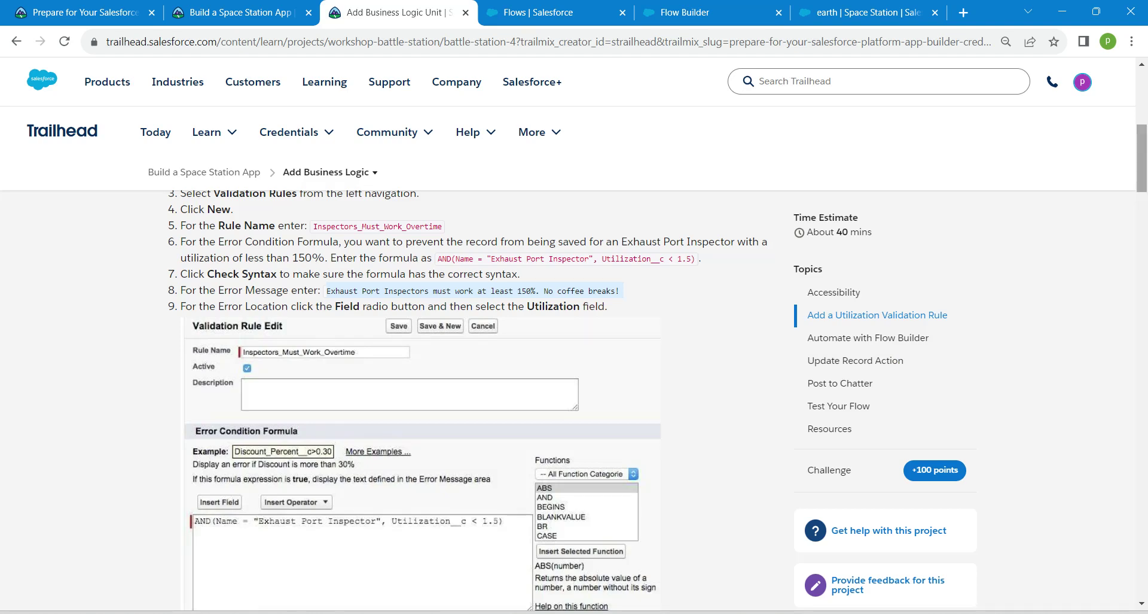
{"action": "scroll", "coordinate": [466, 383], "scroll_direction": "down", "scroll_amount": 10}
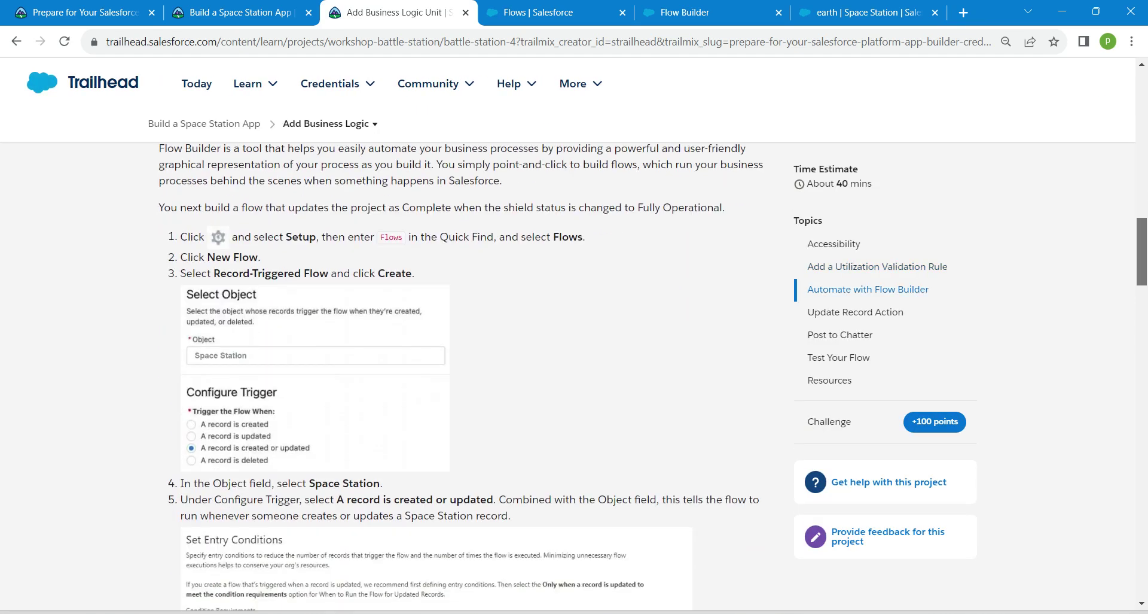
{"action": "scroll", "coordinate": [460, 377], "scroll_direction": "down", "scroll_amount": 7}
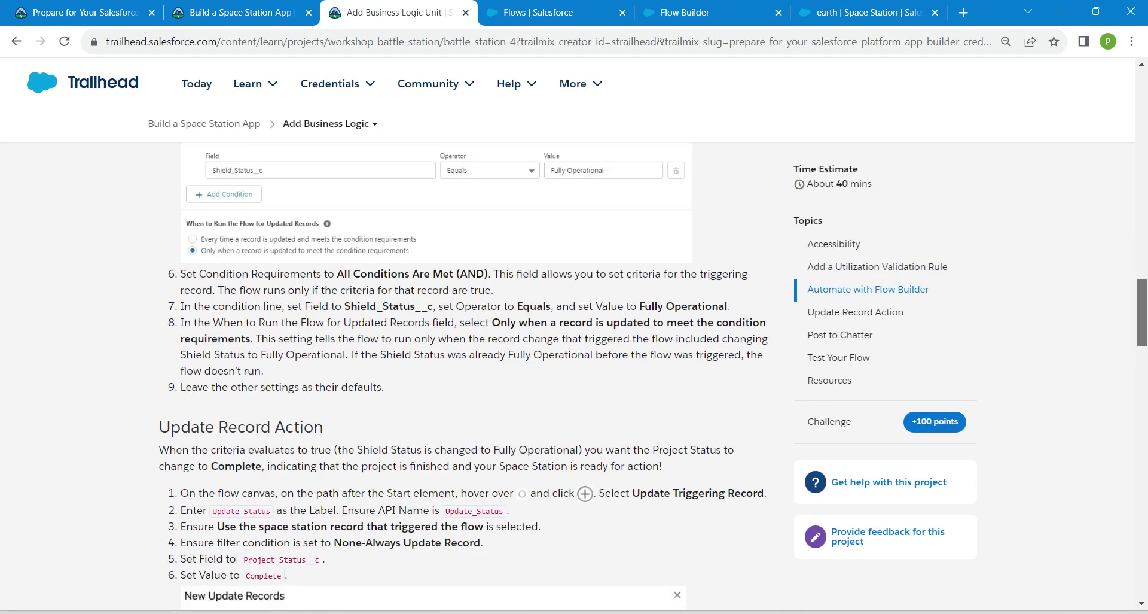
{"action": "scroll", "coordinate": [460, 377], "scroll_direction": "down", "scroll_amount": 5}
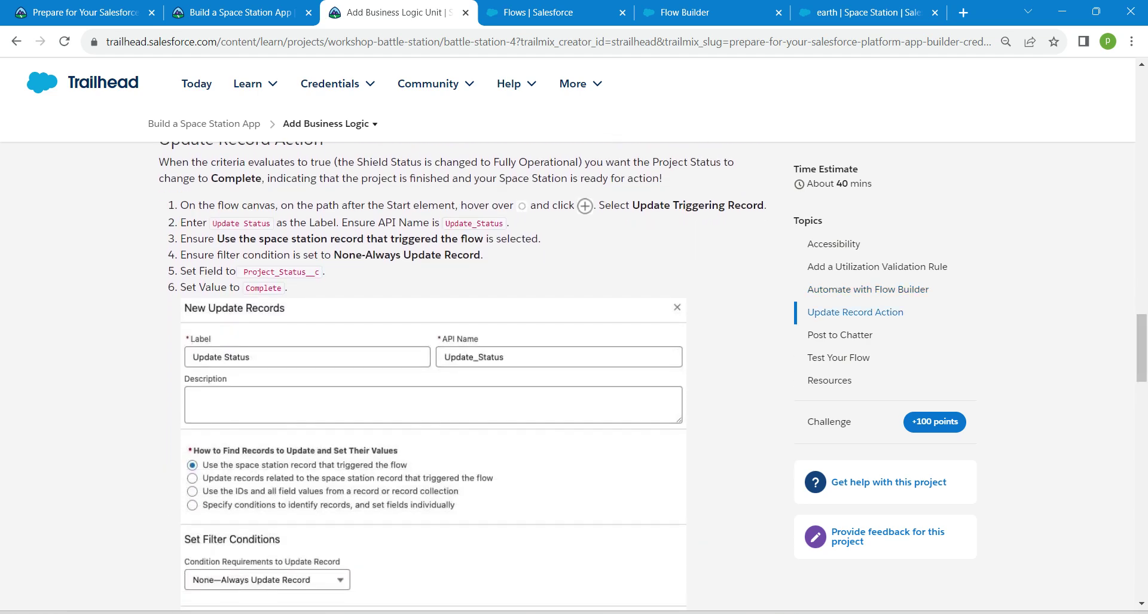
{"action": "left_click_drag", "start_coordinate": [212, 223], "coordinate": [265, 223]}
{"action": "left_click", "coordinate": [688, 12]}
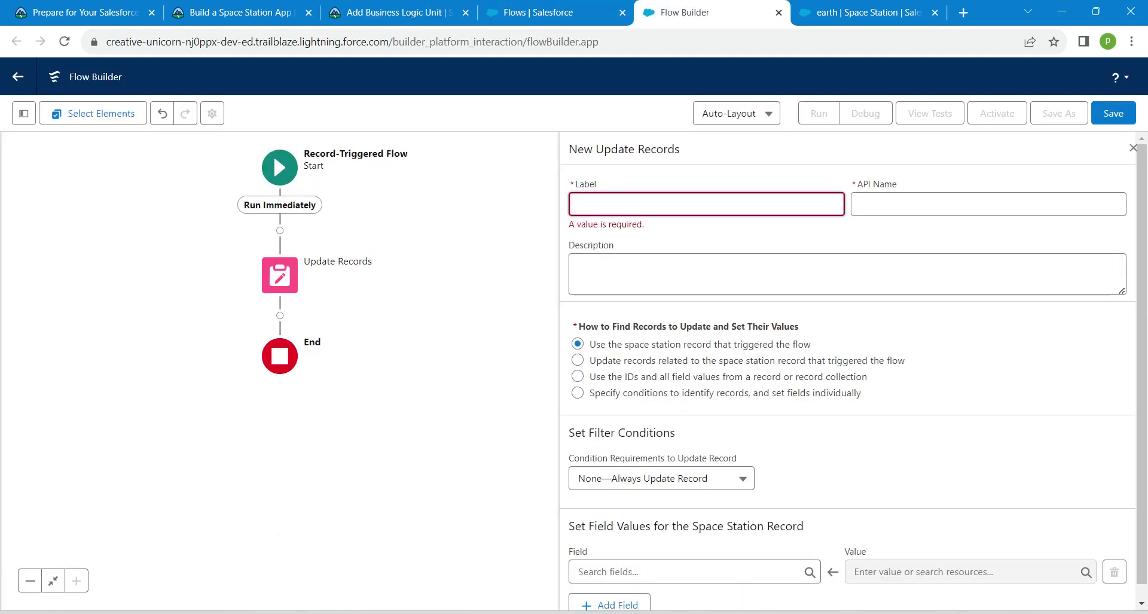
{"action": "type", "text": "Update Status"}
{"action": "key", "text": "Tab"}
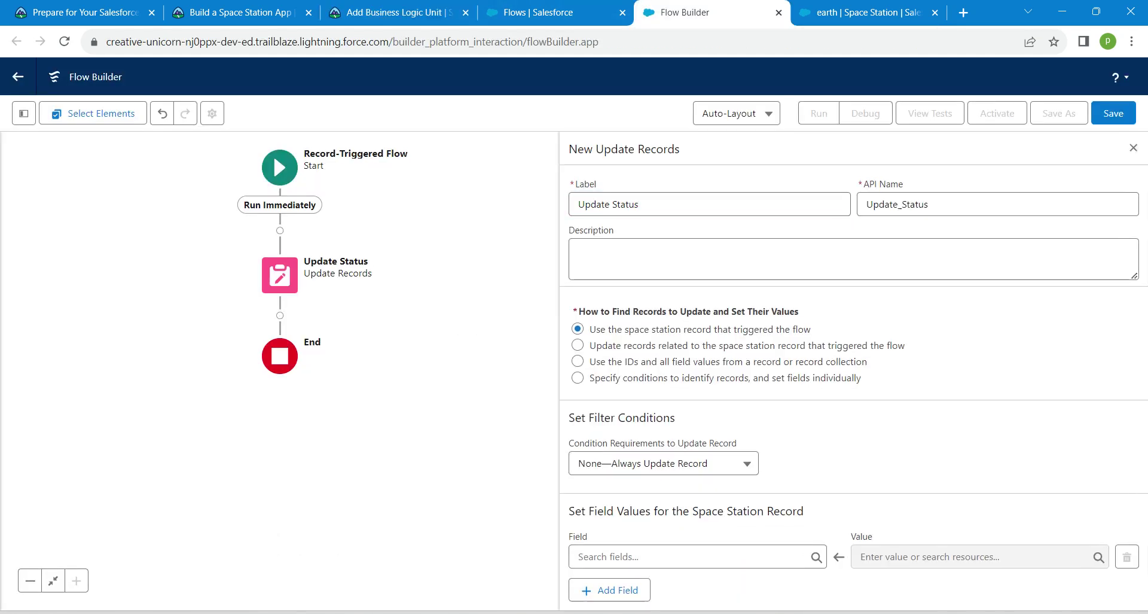
{"action": "key", "text": "alt+Tab"}
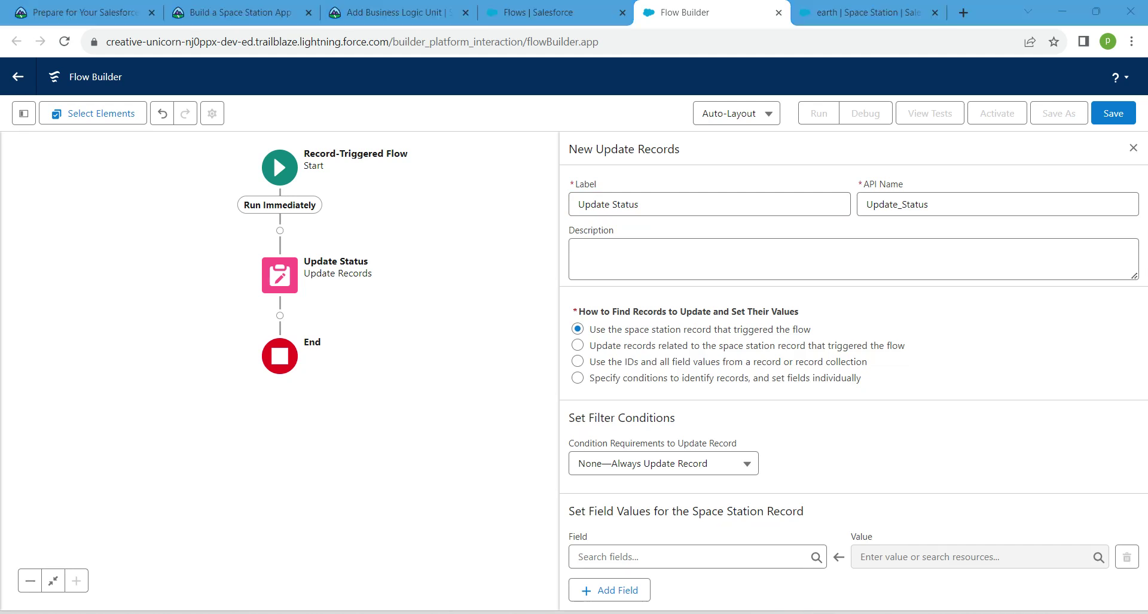
Step: Set the Space Station record's Project_Status__c field to Complete in the Update Status element
{"action": "left_click", "coordinate": [691, 557]}
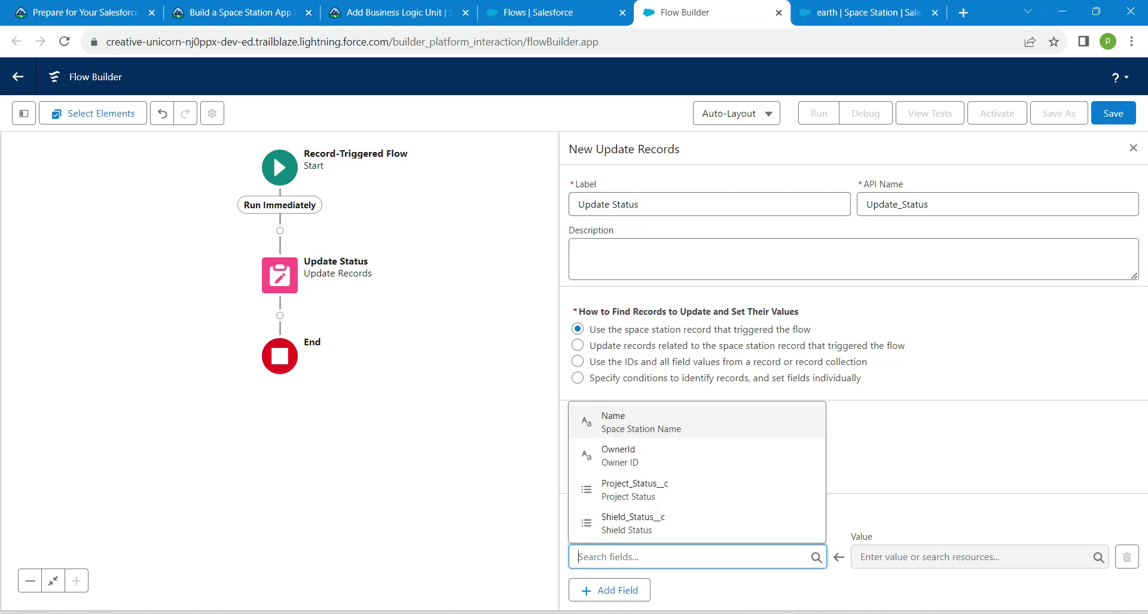
{"action": "key", "text": "Up"}
{"action": "key", "text": "Up"}
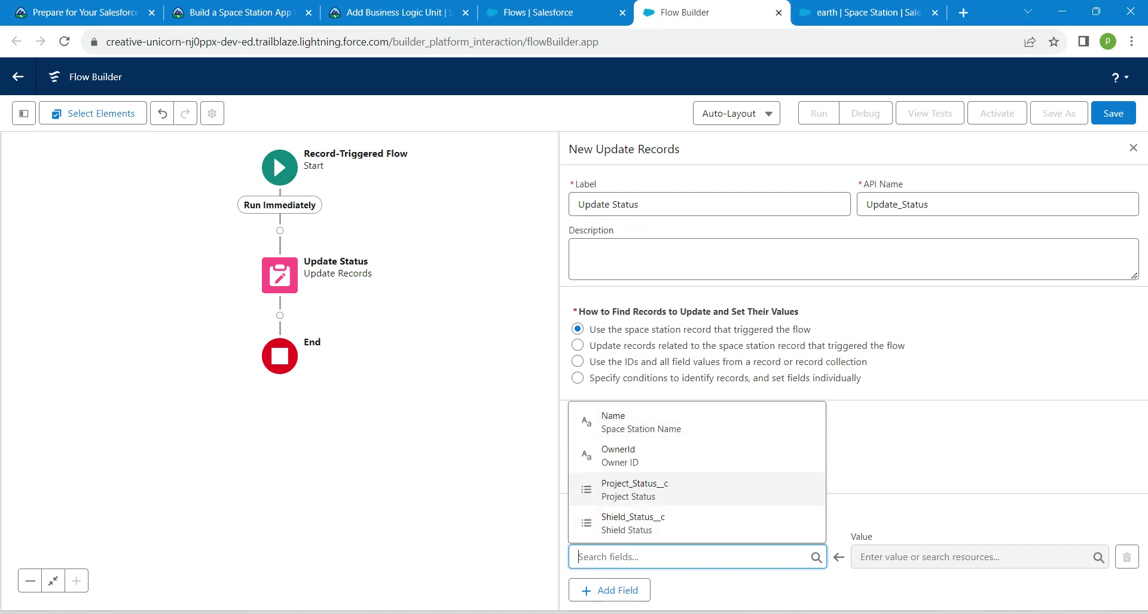
{"action": "key", "text": "Return"}
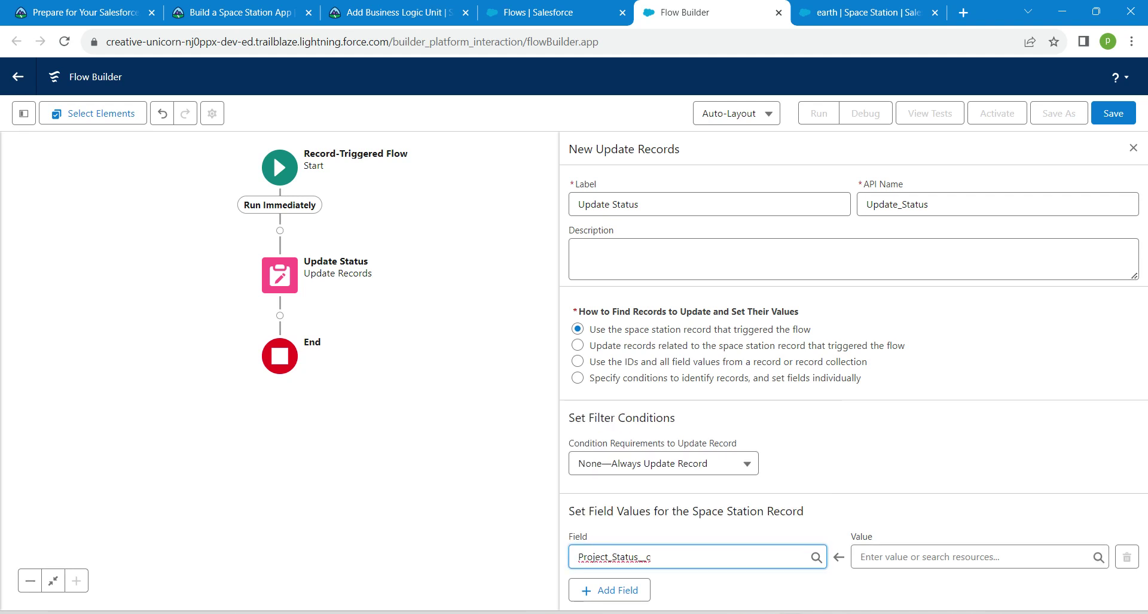
{"action": "left_click", "coordinate": [979, 556]}
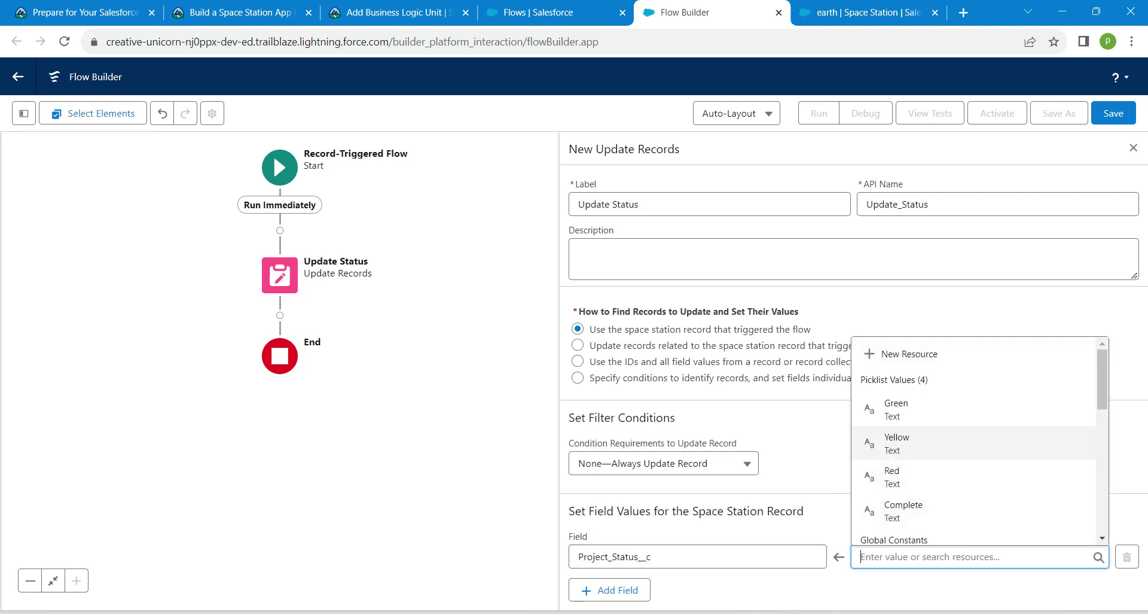
{"action": "key", "text": "Return"}
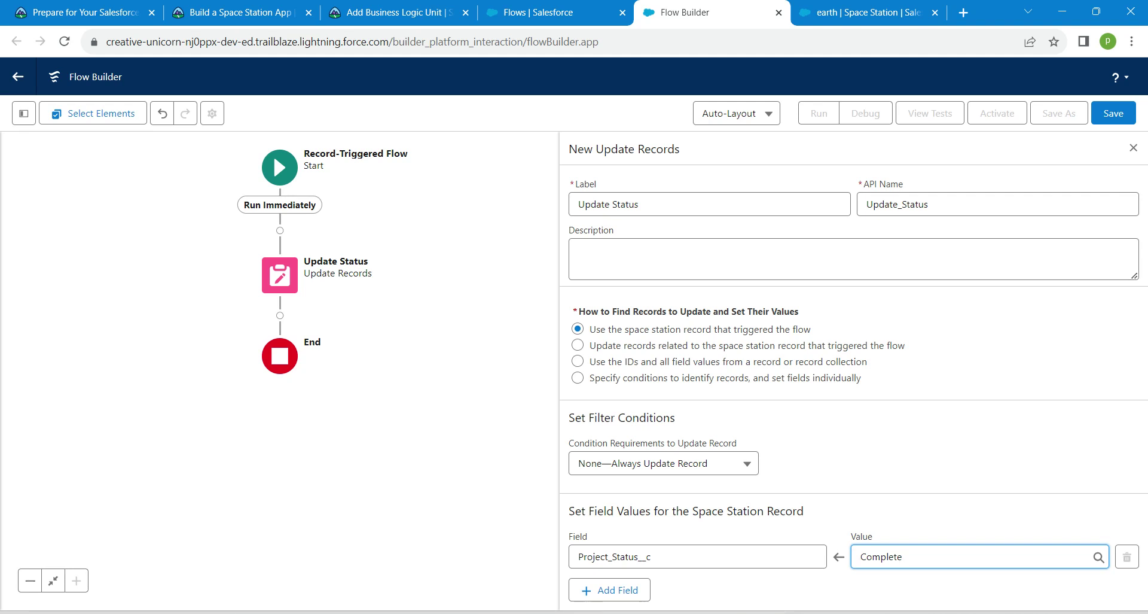
{"action": "key", "text": "Tab"}
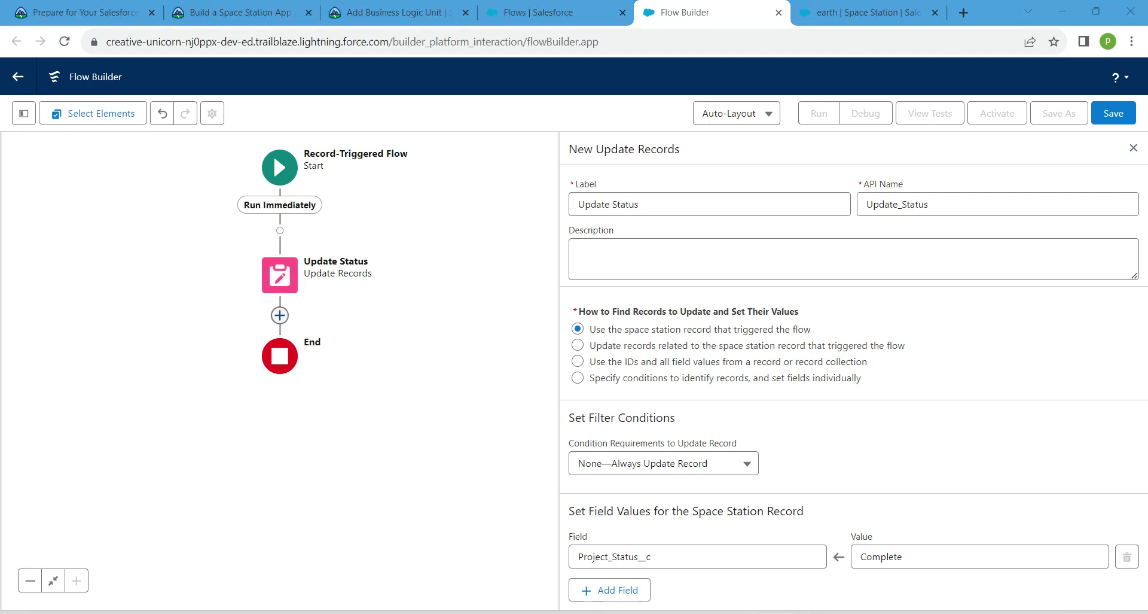
Step: Add a Post to Chatter action after the Update Status element
{"action": "left_click", "coordinate": [279, 315]}
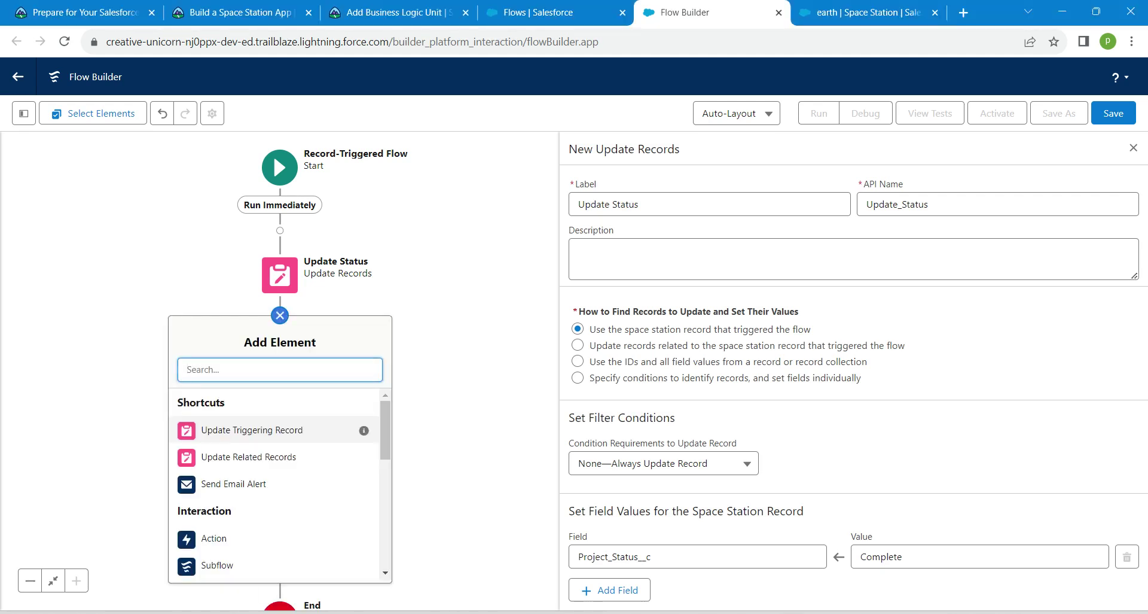
{"action": "type", "text": "po"}
{"action": "left_click", "coordinate": [279, 402]}
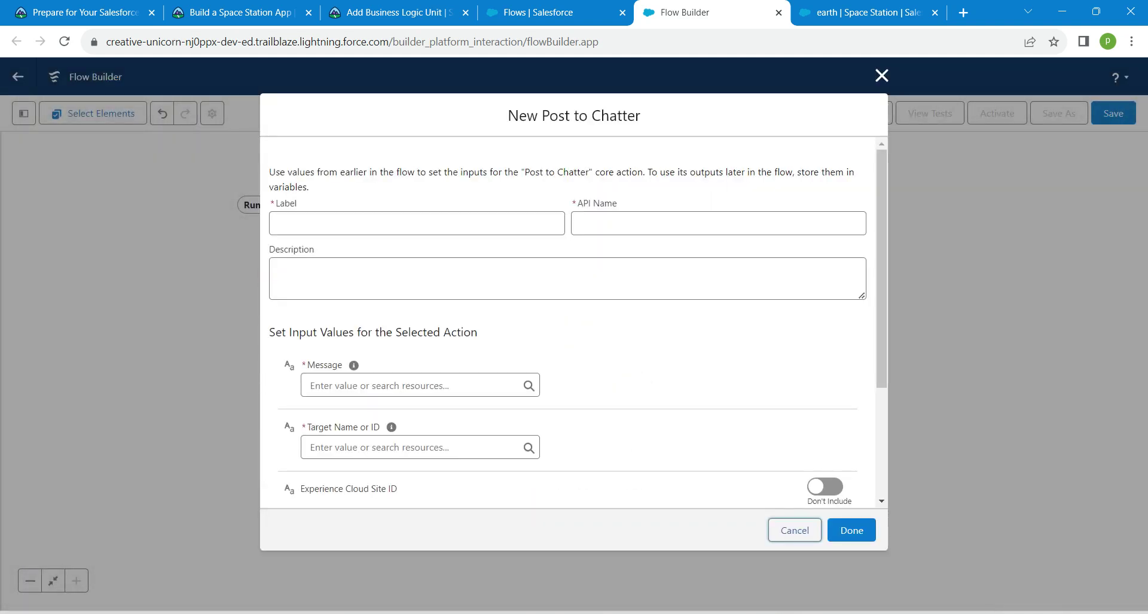
Step: Copy the label "Post to Chatter" from the Trailhead instructions into the new Post to Chatter action in Flow Builder
{"action": "left_click", "coordinate": [398, 12]}
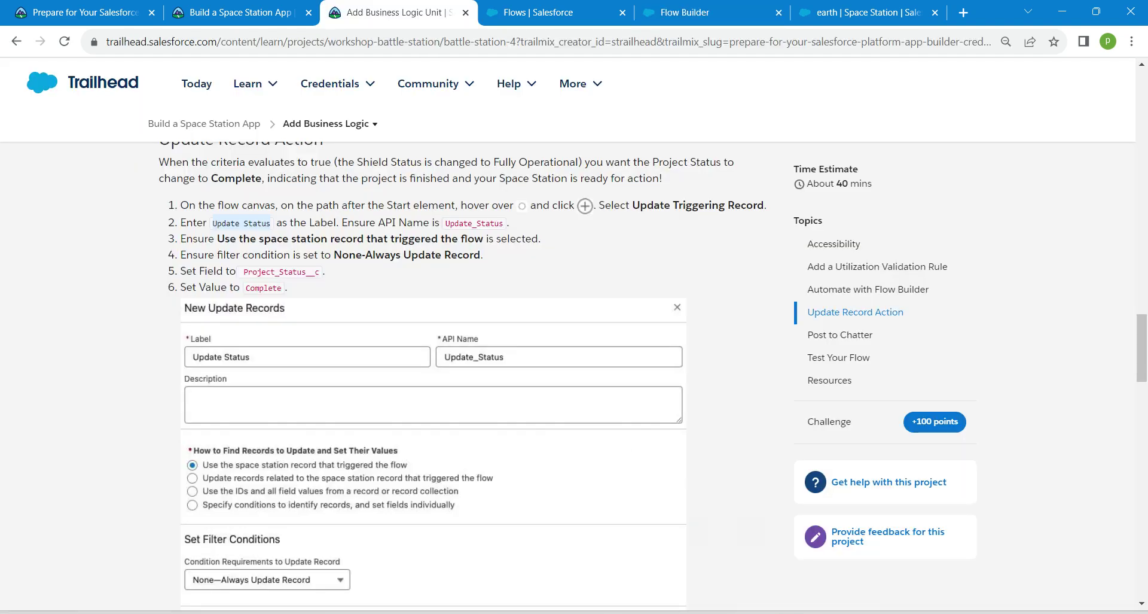
{"action": "scroll", "coordinate": [434, 359], "scroll_direction": "down", "scroll_amount": 10}
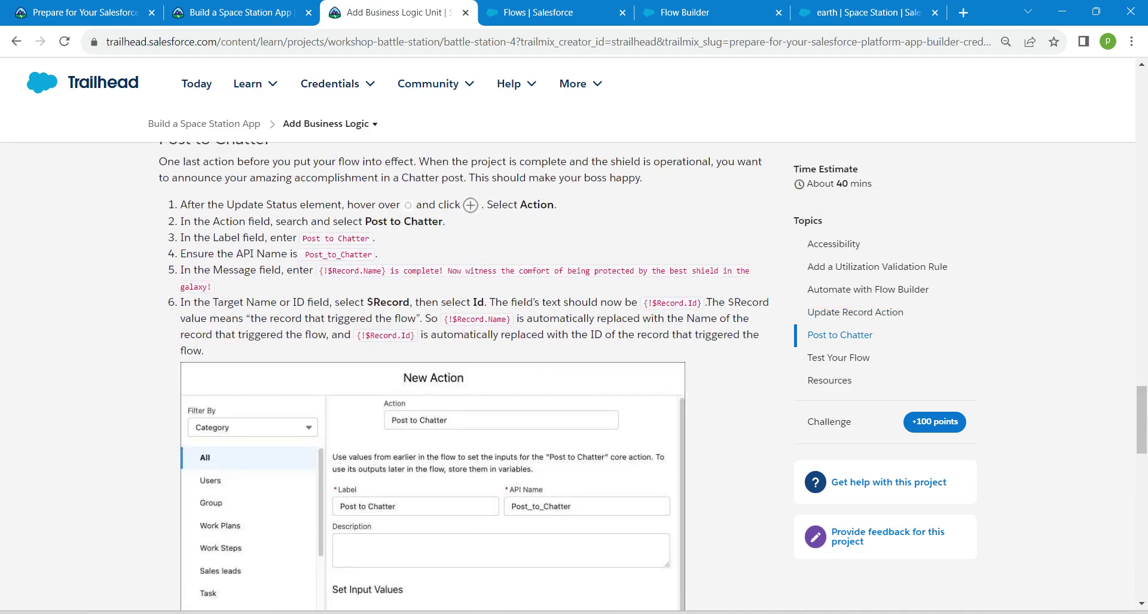
{"action": "left_click_drag", "start_coordinate": [303, 238], "coordinate": [364, 238]}
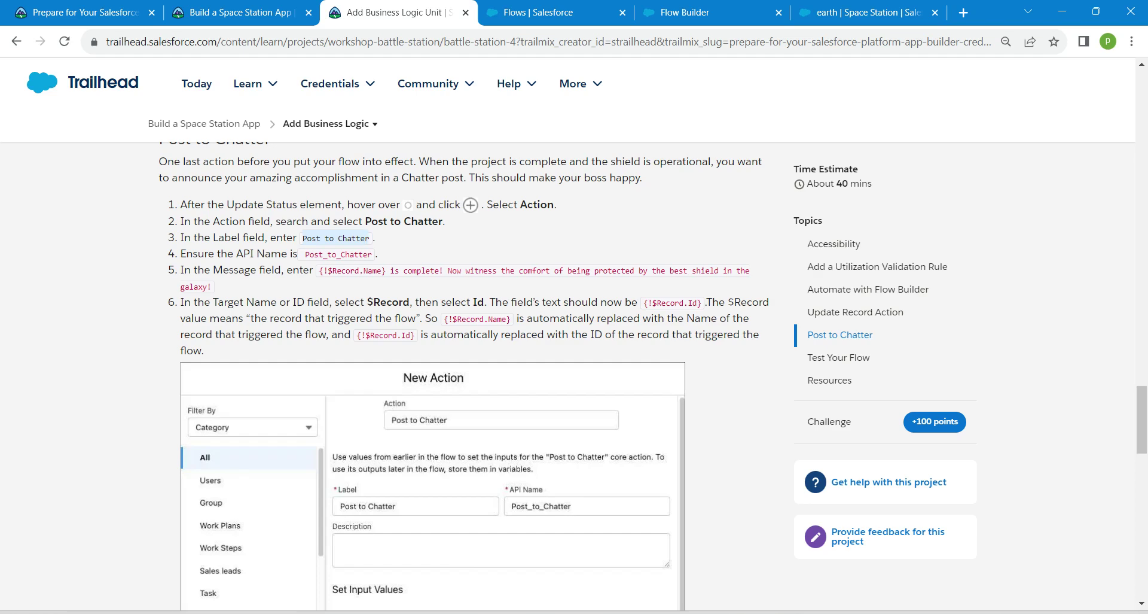
{"action": "left_click", "coordinate": [685, 12]}
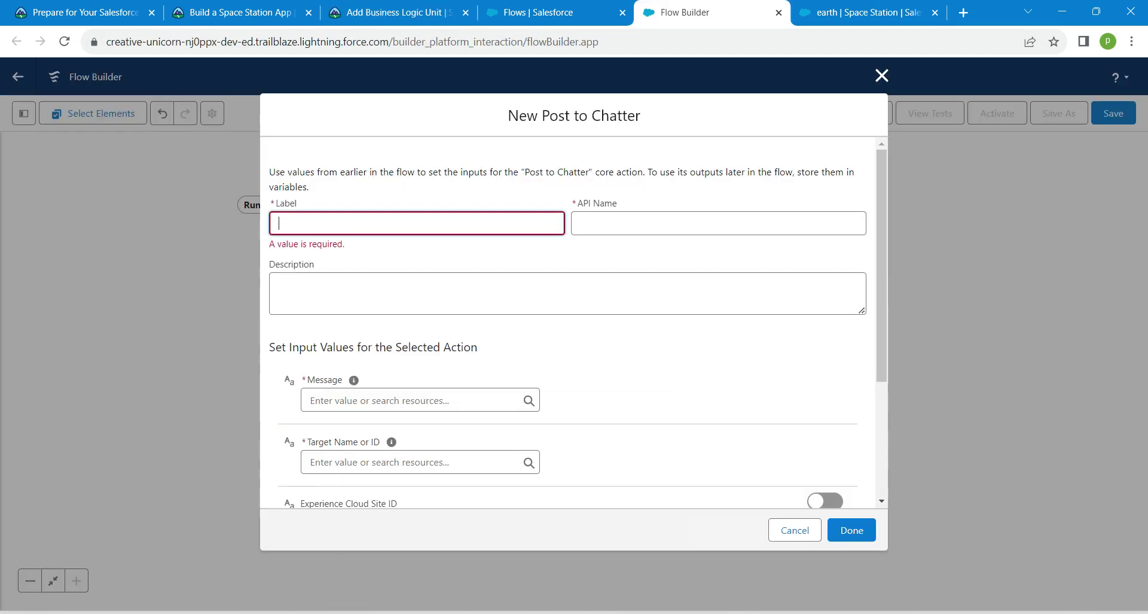
{"action": "type", "text": "Post to Chatter"}
{"action": "key", "text": "Tab"}
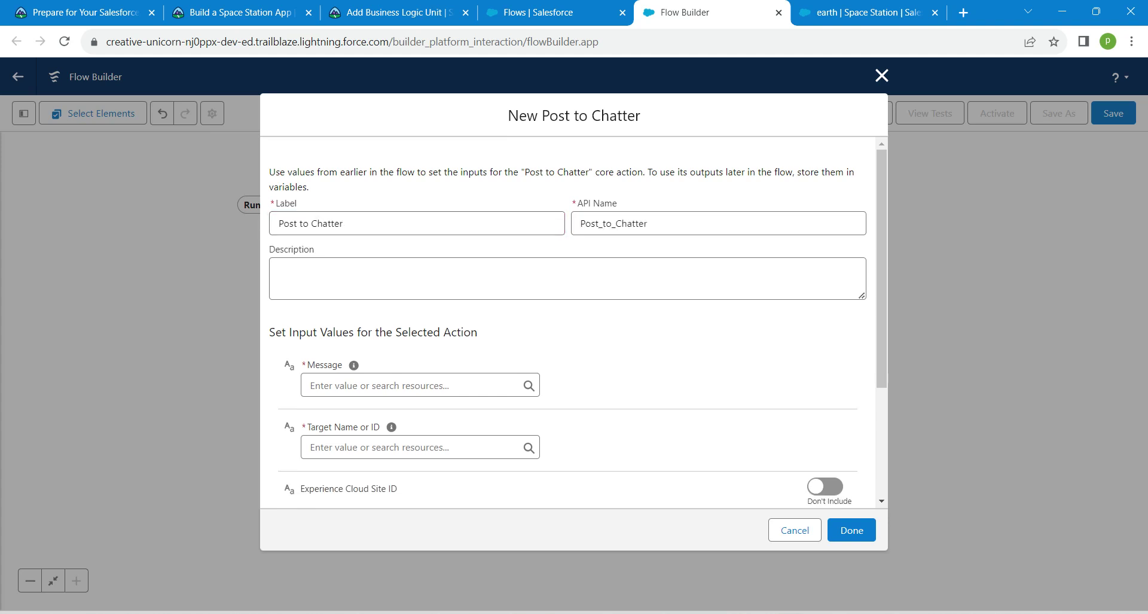
Step: Copy Trailhead's text "{!$Record.Name} is complete! Now witness the comfort of being protected by the best shield in the galaxy!" into the action's Message
{"action": "left_click", "coordinate": [420, 385]}
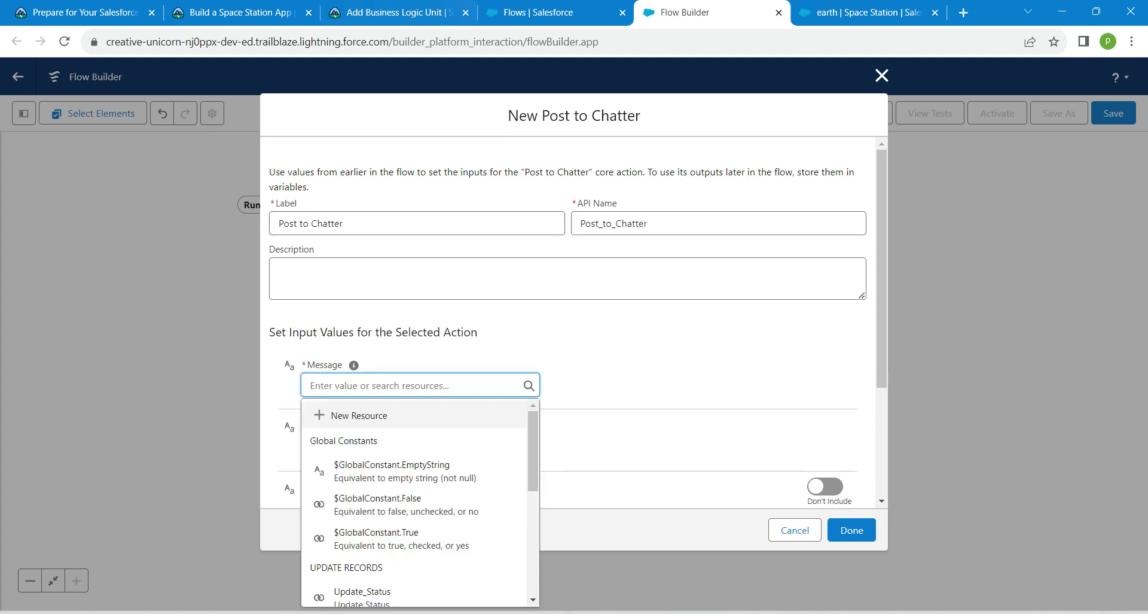
{"action": "left_click", "coordinate": [398, 12]}
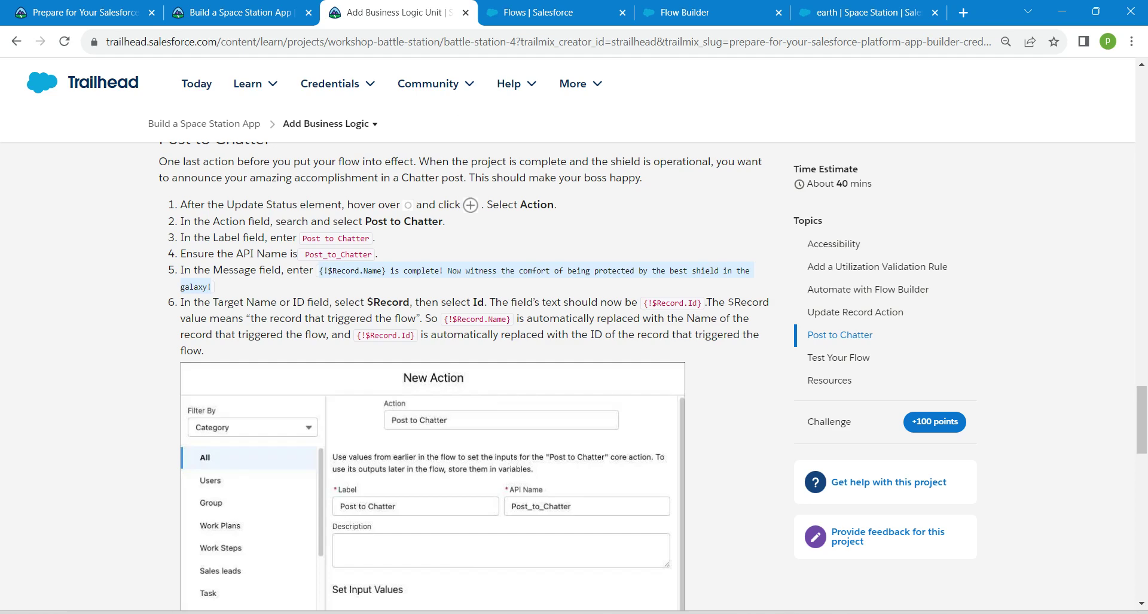
{"action": "left_click", "coordinate": [687, 12]}
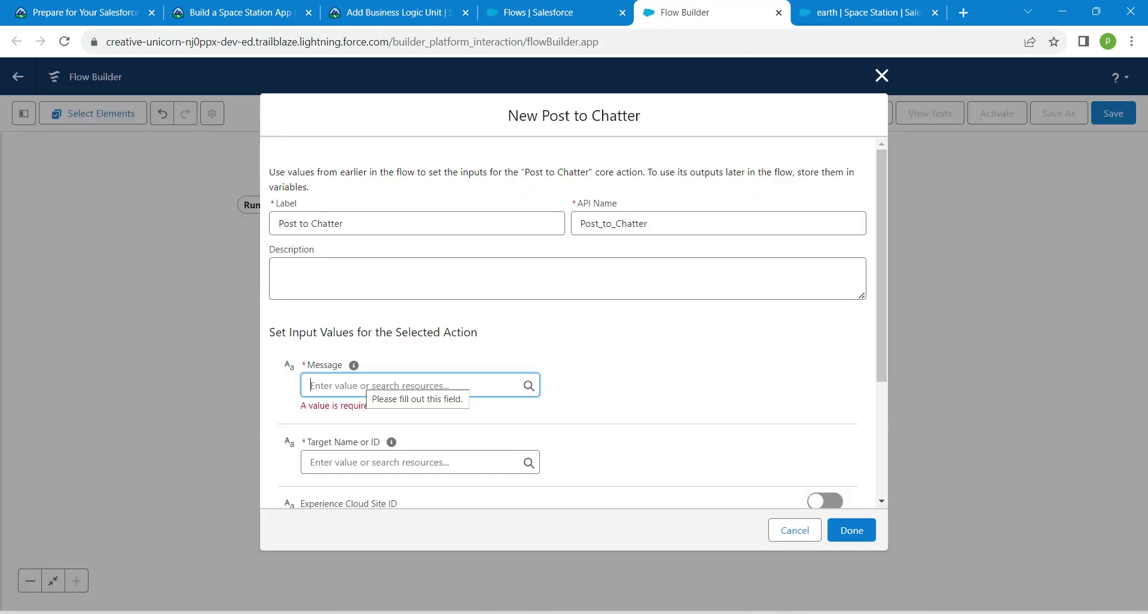
{"action": "key", "text": "ctrl+v"}
{"action": "key", "text": "Tab"}
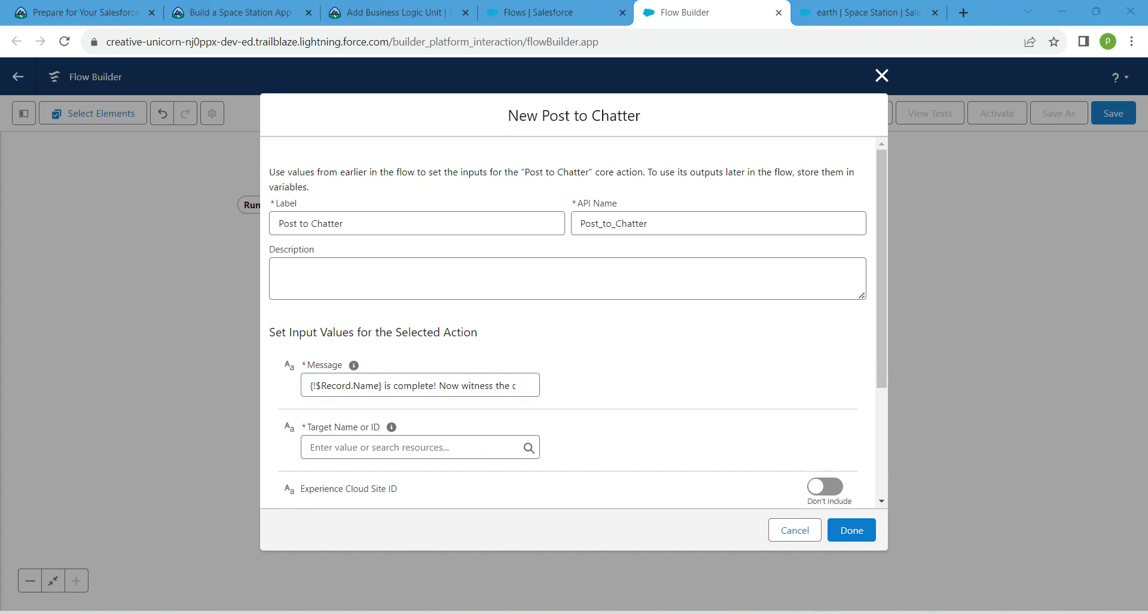
Step: Set the Chatter post's Target Name or ID to {!$Record.Id} and finish the action with the optional inputs excluded
{"action": "left_click", "coordinate": [411, 447]}
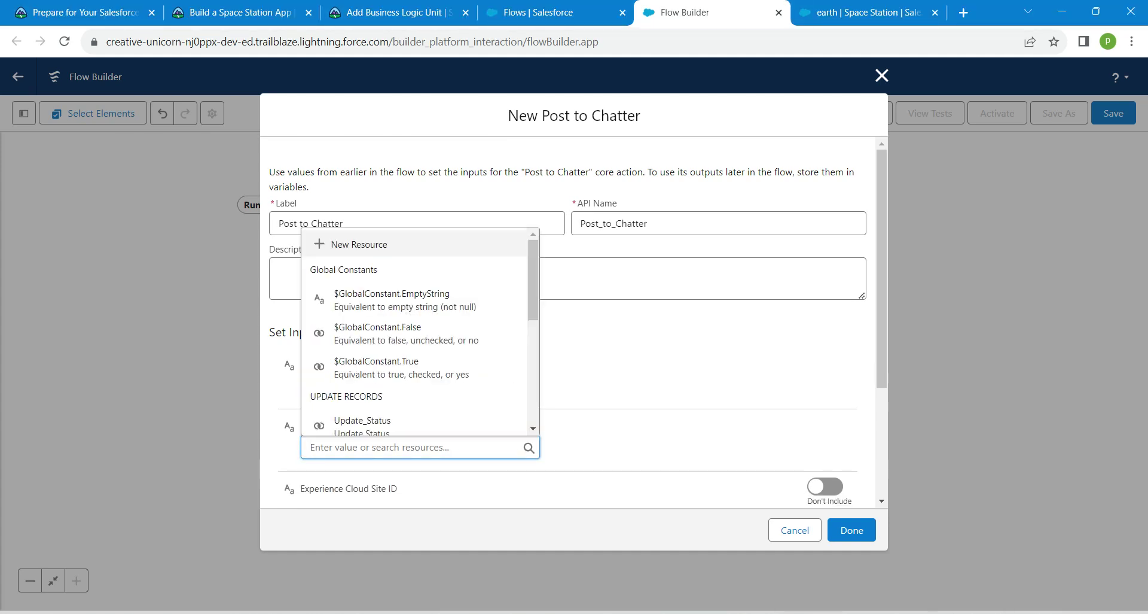
{"action": "type", "text": "re"}
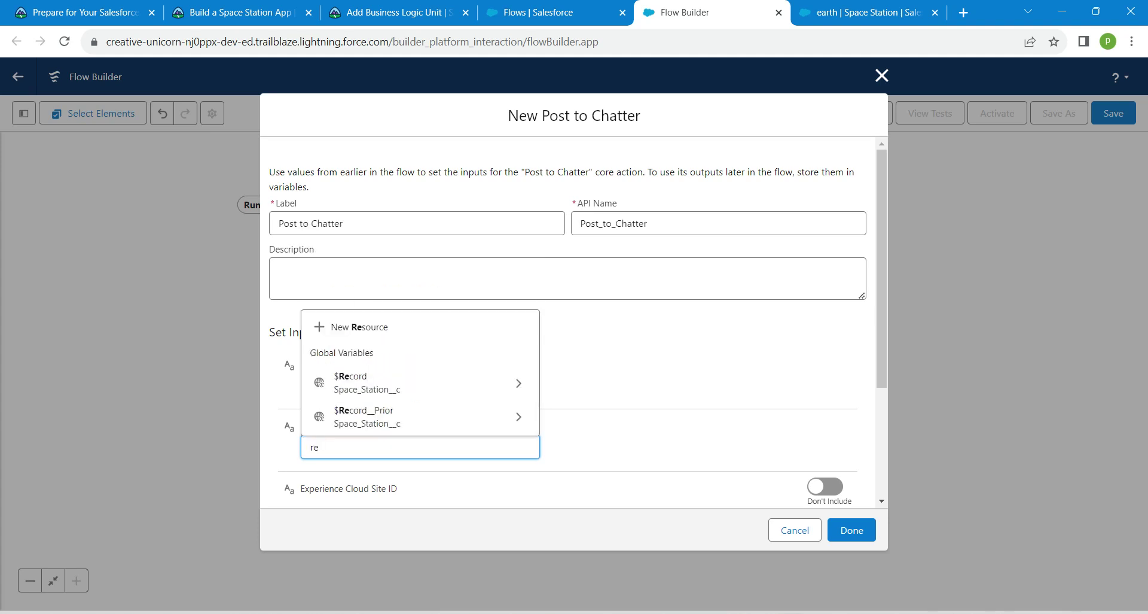
{"action": "left_click", "coordinate": [359, 383]}
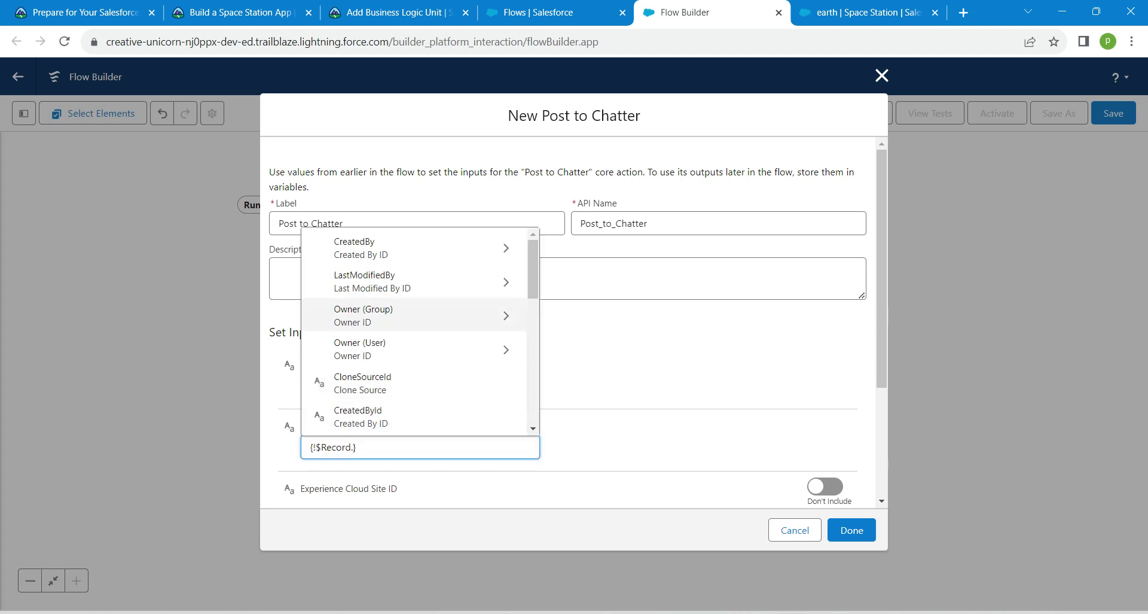
{"action": "scroll", "coordinate": [412, 335], "scroll_direction": "down", "scroll_amount": 3}
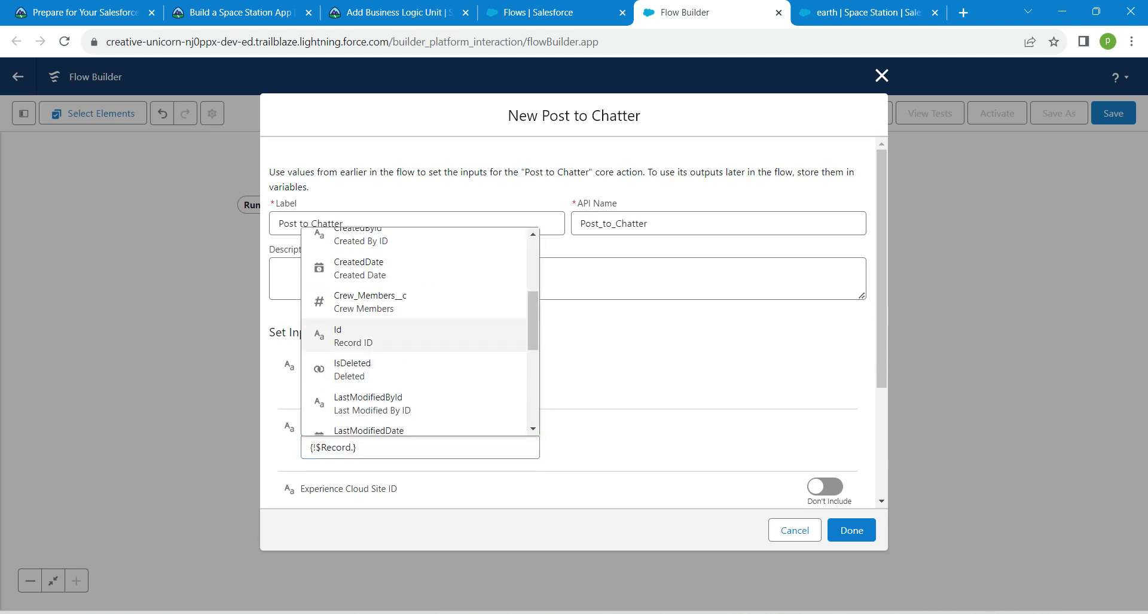
{"action": "left_click", "coordinate": [353, 335]}
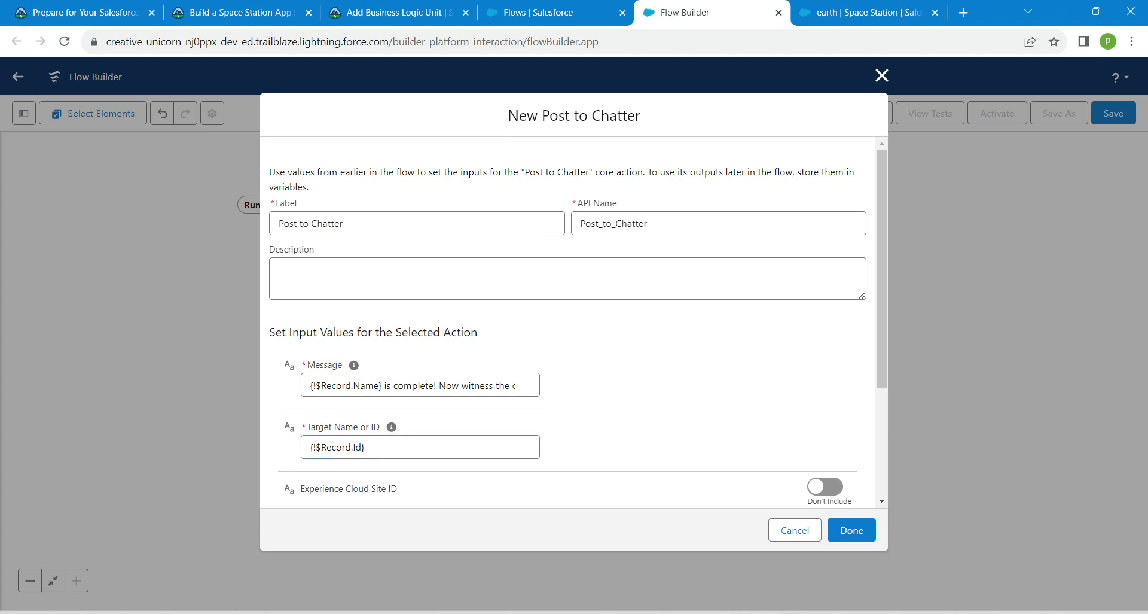
{"action": "scroll", "coordinate": [574, 323], "scroll_direction": "down", "scroll_amount": 3}
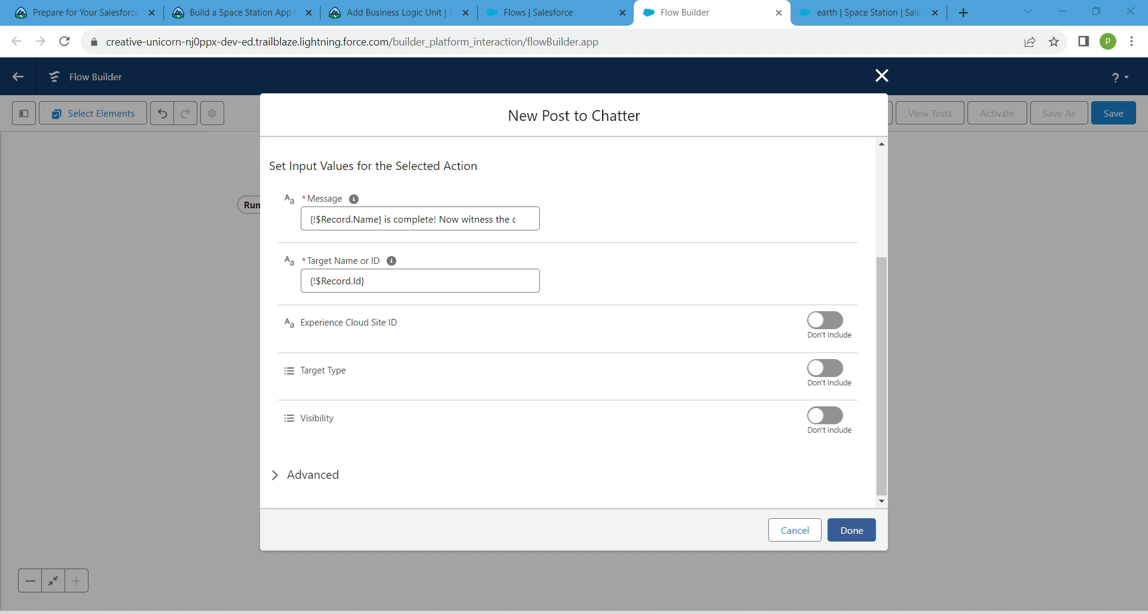
{"action": "left_click", "coordinate": [852, 530]}
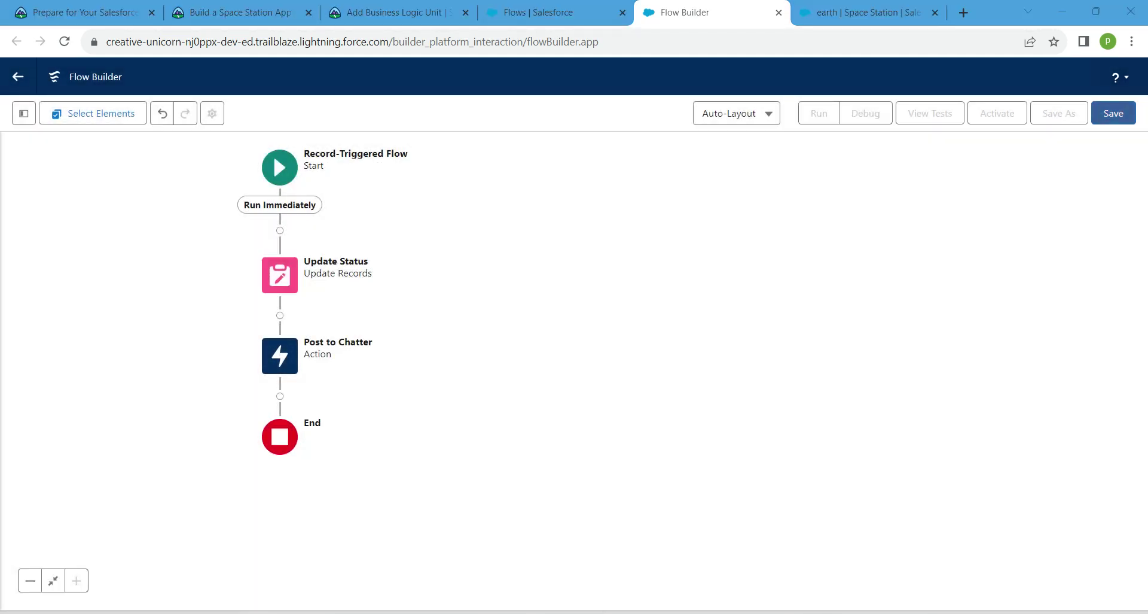
Step: Save the flow as "Fully Operational Space Station" with API name Fully_Operational_Space_Station, copying the label from Trailhead, and activate it
{"action": "left_click", "coordinate": [1114, 113]}
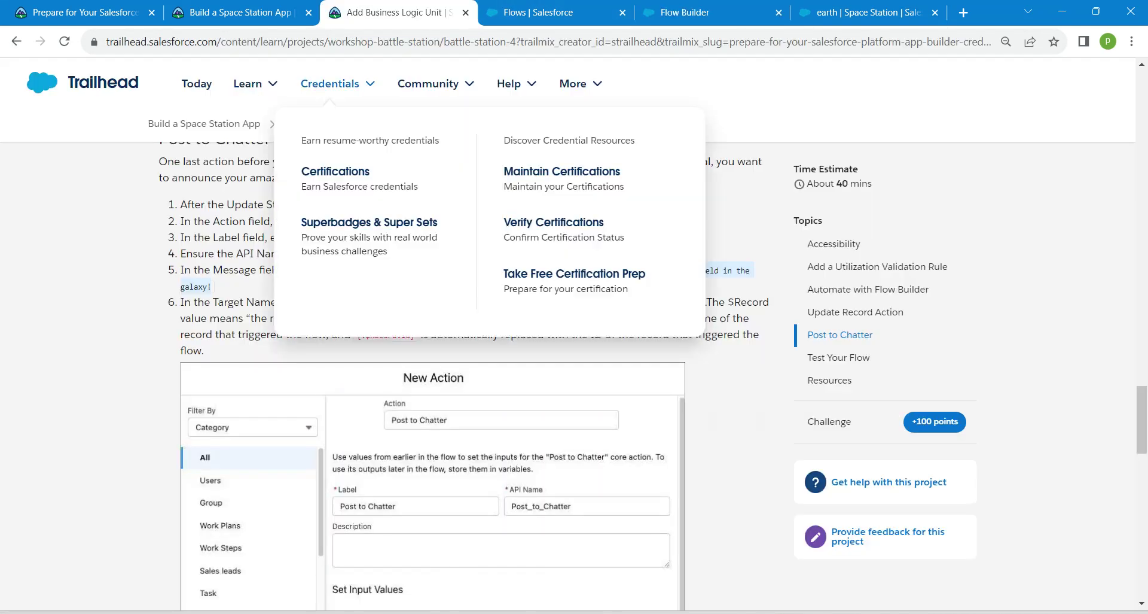
{"action": "left_click", "coordinate": [395, 12]}
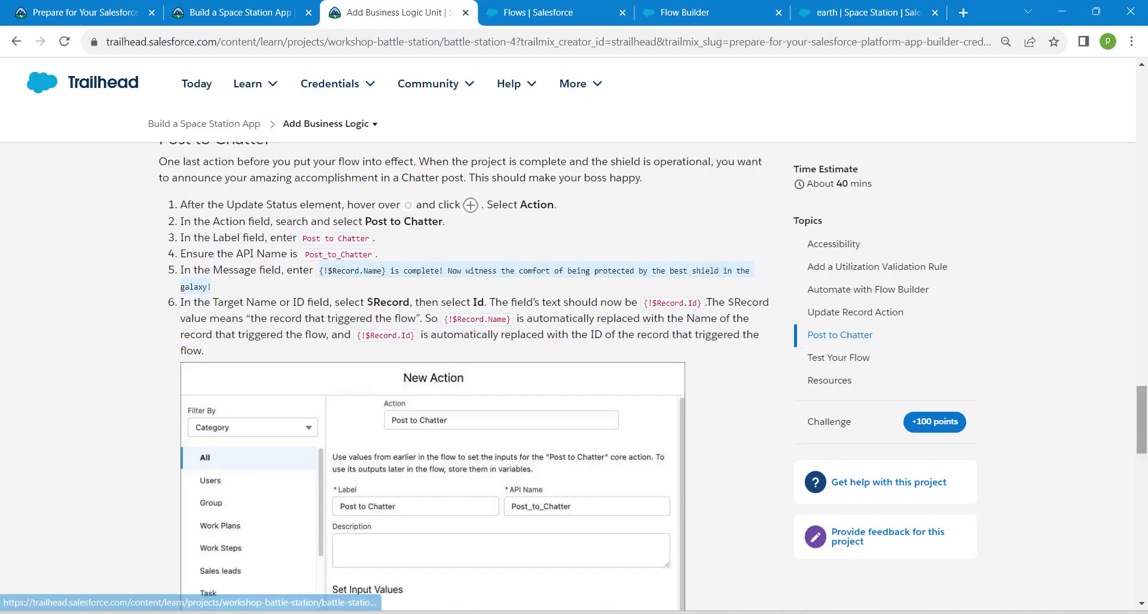
{"action": "scroll", "coordinate": [467, 371], "scroll_direction": "down", "scroll_amount": 7}
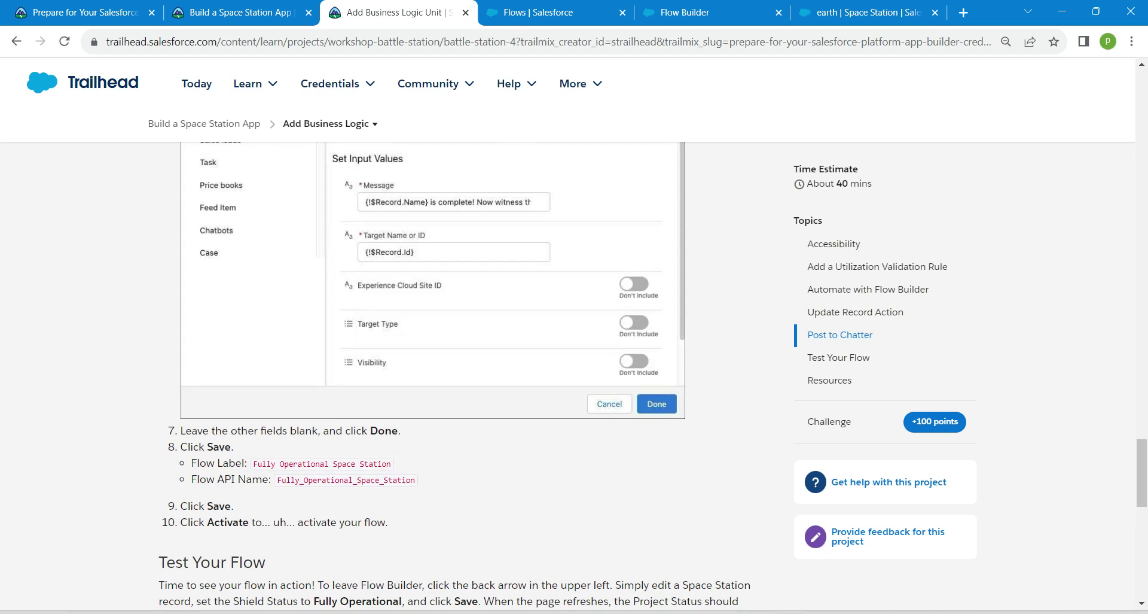
{"action": "left_click_drag", "start_coordinate": [253, 463], "coordinate": [392, 464]}
{"action": "key", "text": "ctrl+c"}
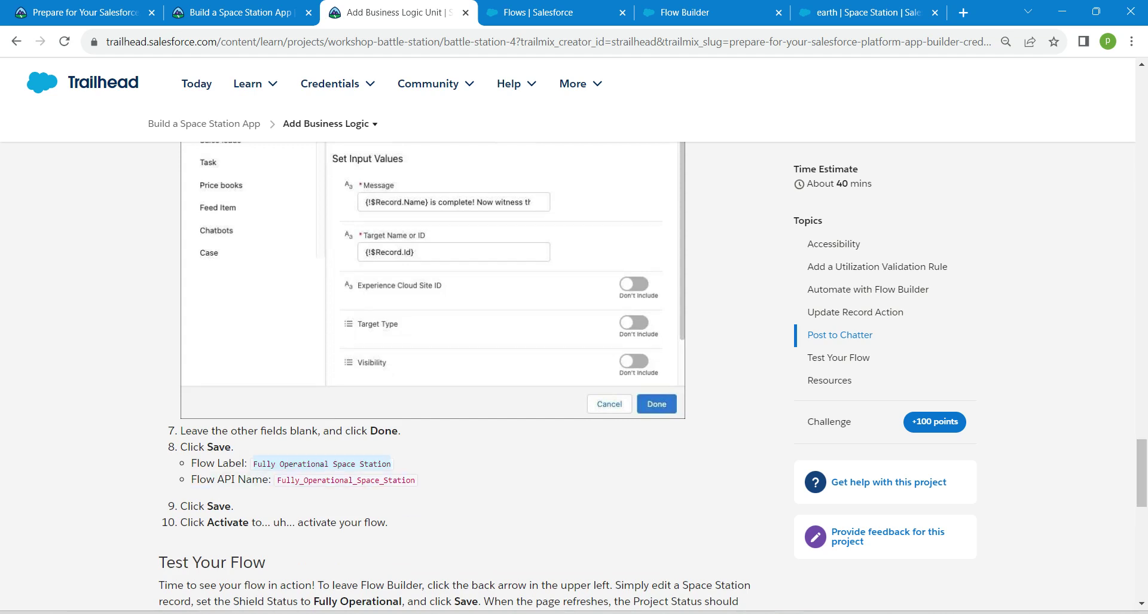
{"action": "left_click", "coordinate": [687, 12]}
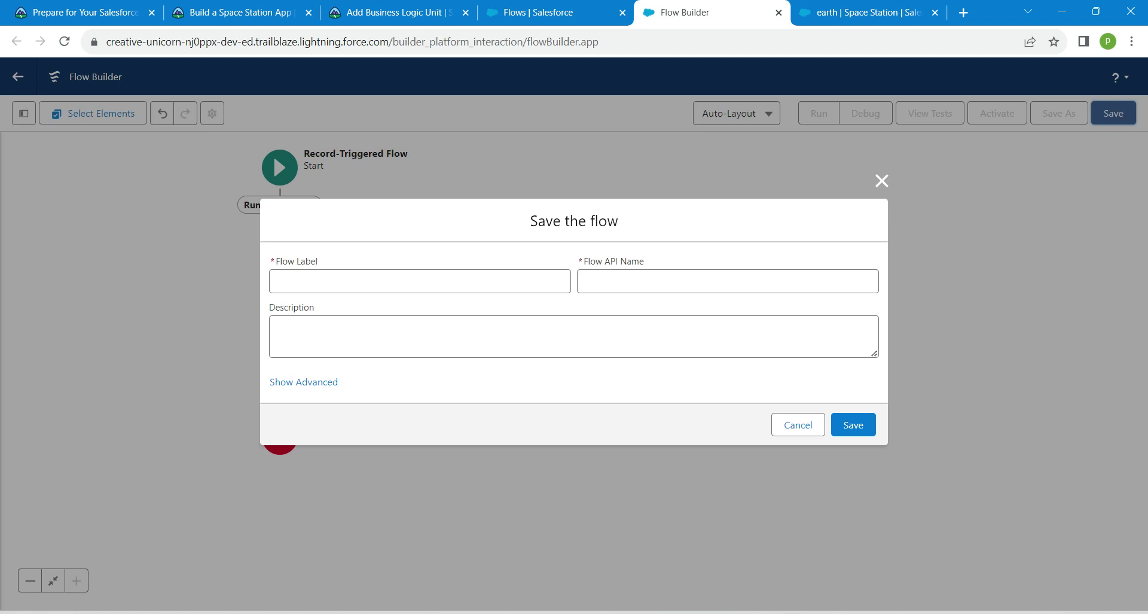
{"action": "left_click", "coordinate": [412, 281]}
{"action": "key", "text": "ctrl+v"}
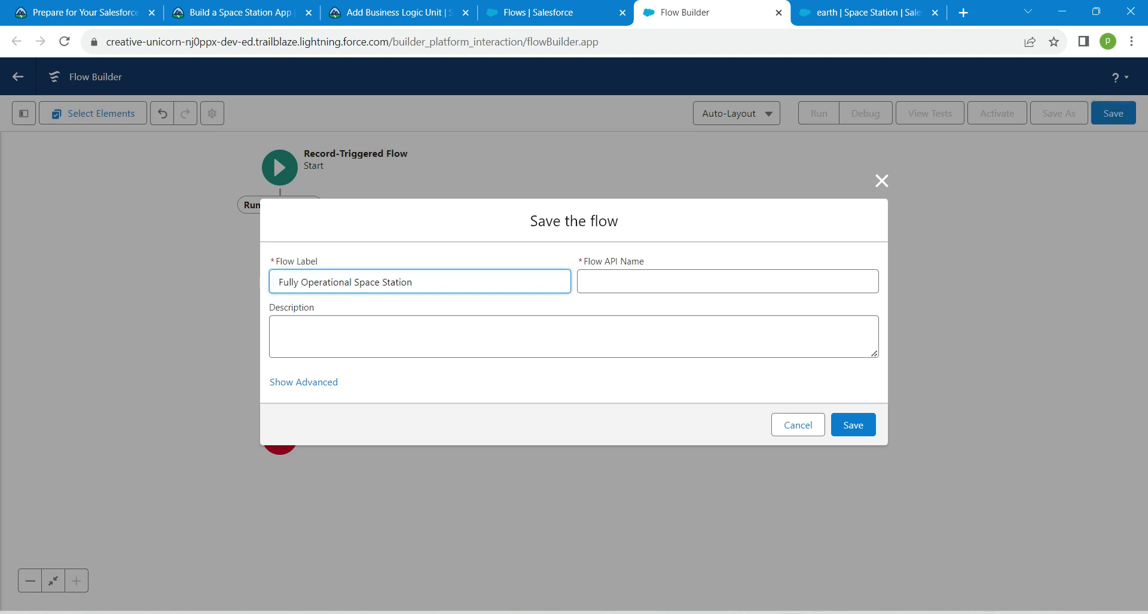
{"action": "left_click", "coordinate": [660, 282]}
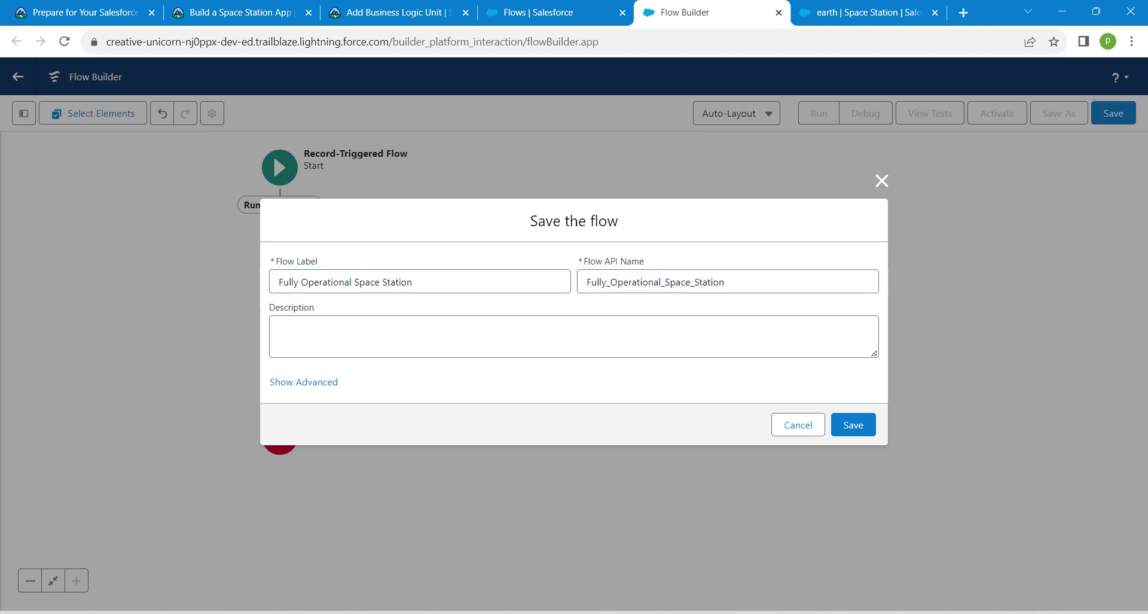
{"action": "left_click", "coordinate": [853, 425]}
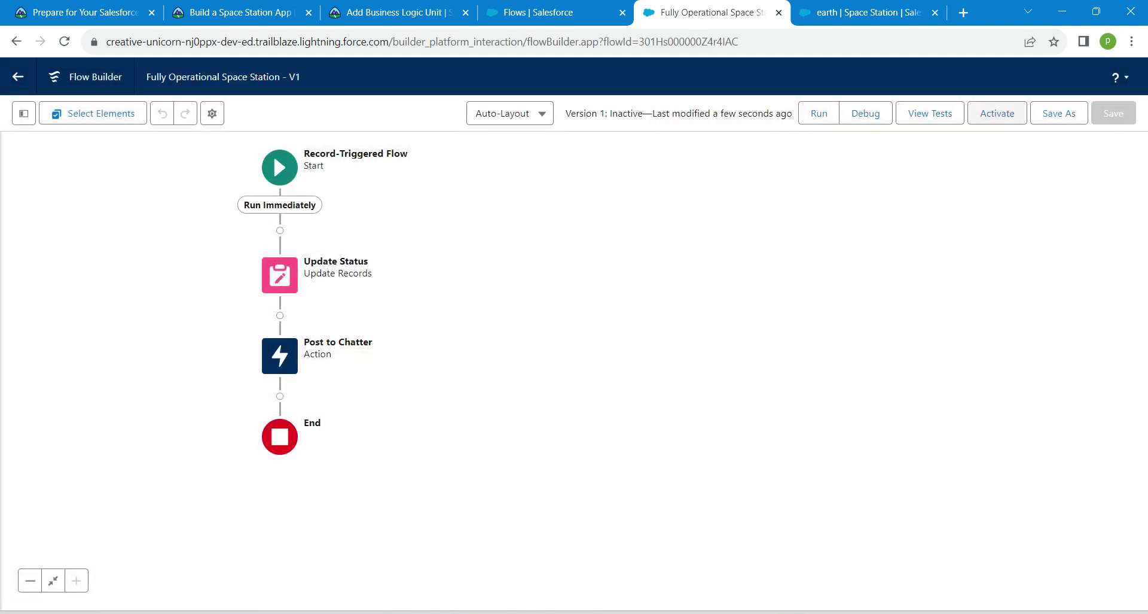
{"action": "left_click", "coordinate": [998, 113]}
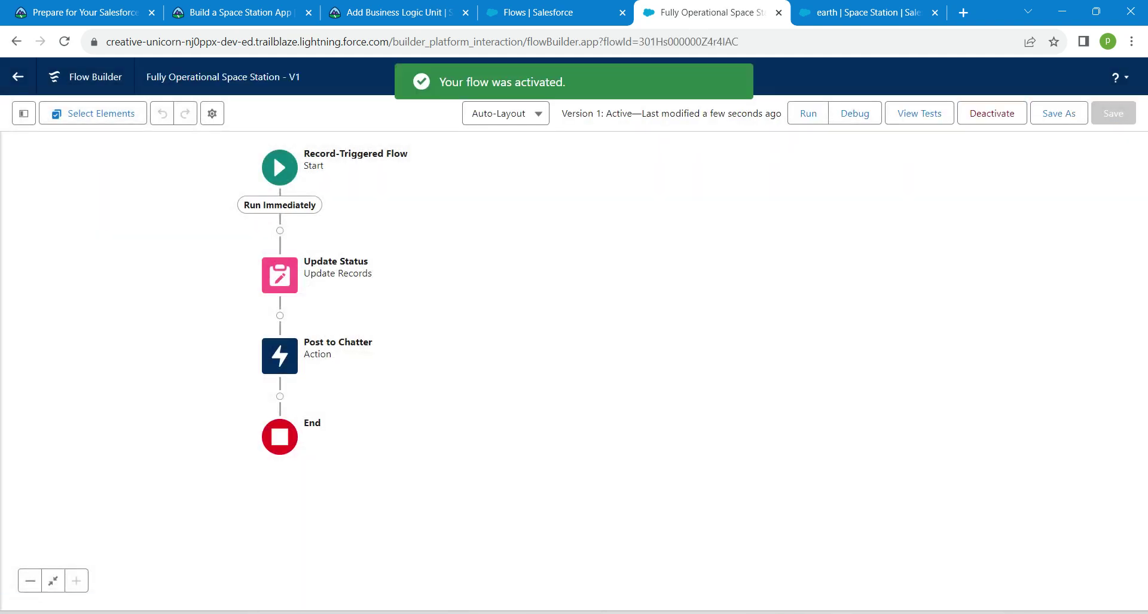
Step: Switch to Trailhead's Add Business Logic unit and verify the step to earn 100 points
{"action": "left_click", "coordinate": [398, 12]}
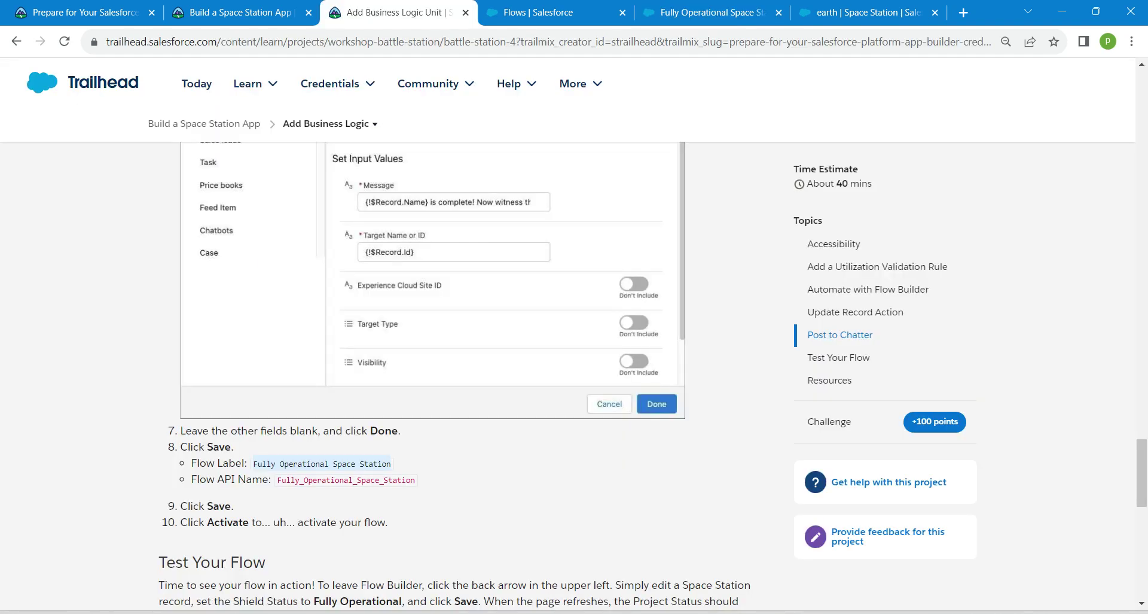
{"action": "left_click_drag", "start_coordinate": [1142, 473], "coordinate": [1141, 491]}
{"action": "scroll", "coordinate": [454, 358], "scroll_direction": "down", "scroll_amount": 5}
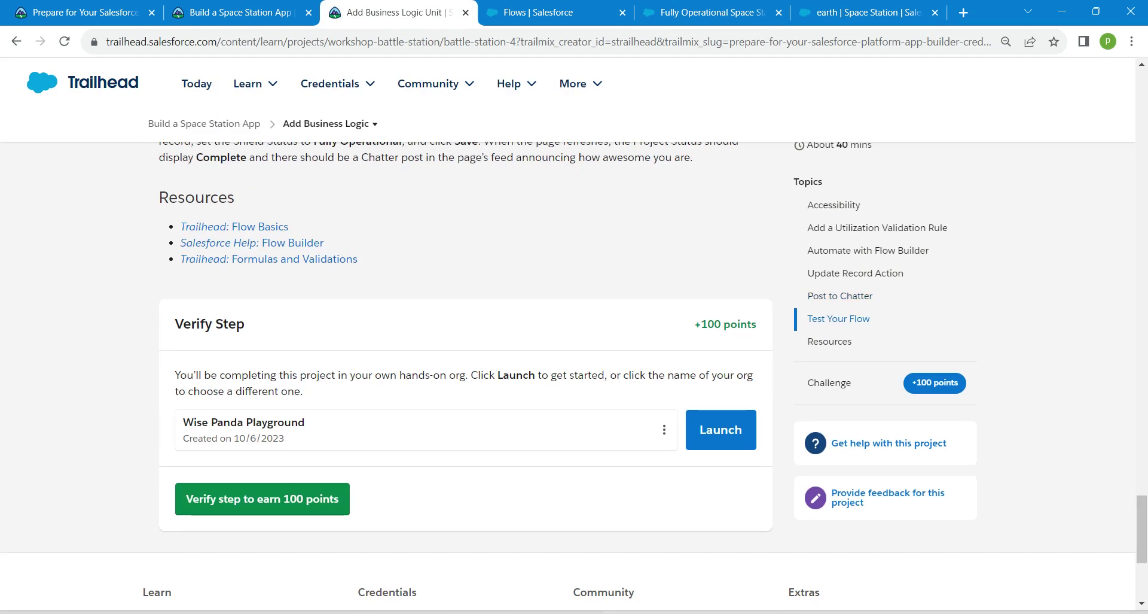
{"action": "left_click", "coordinate": [272, 498]}
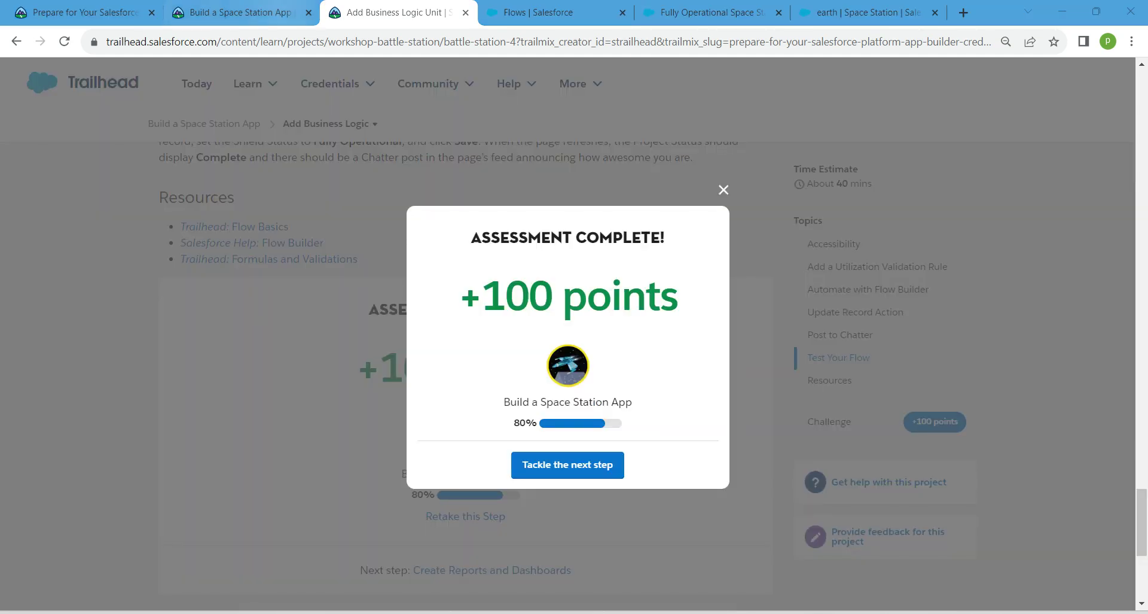
Step: Reload the Build a Space Station App project page to check its progress
{"action": "left_click", "coordinate": [263, 14]}
{"action": "mouse_move", "coordinate": [215, 132]}
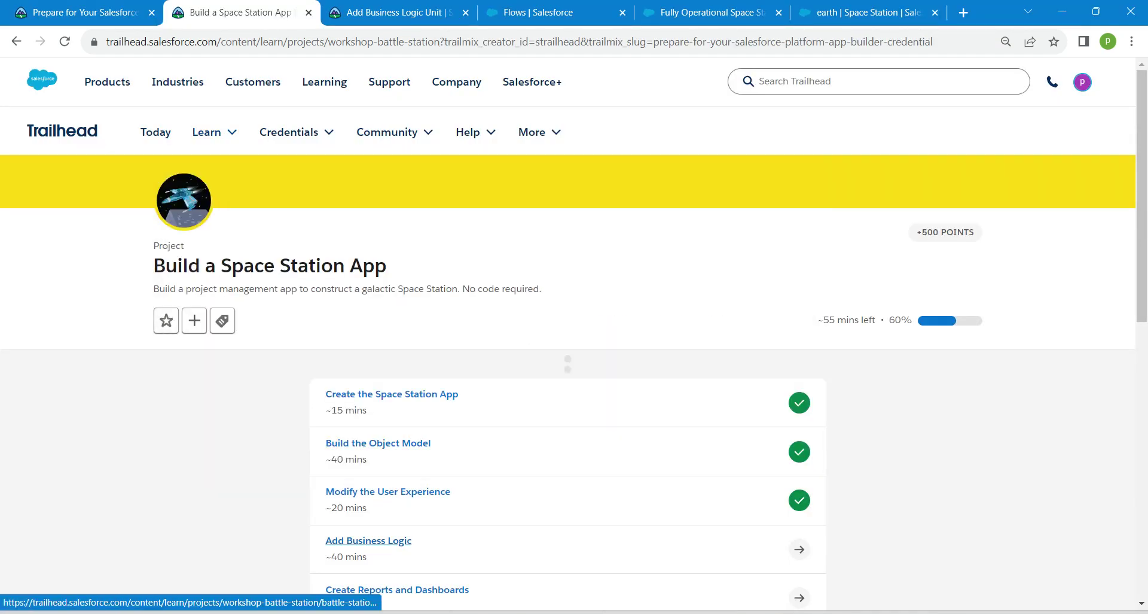
{"action": "left_click", "coordinate": [65, 41]}
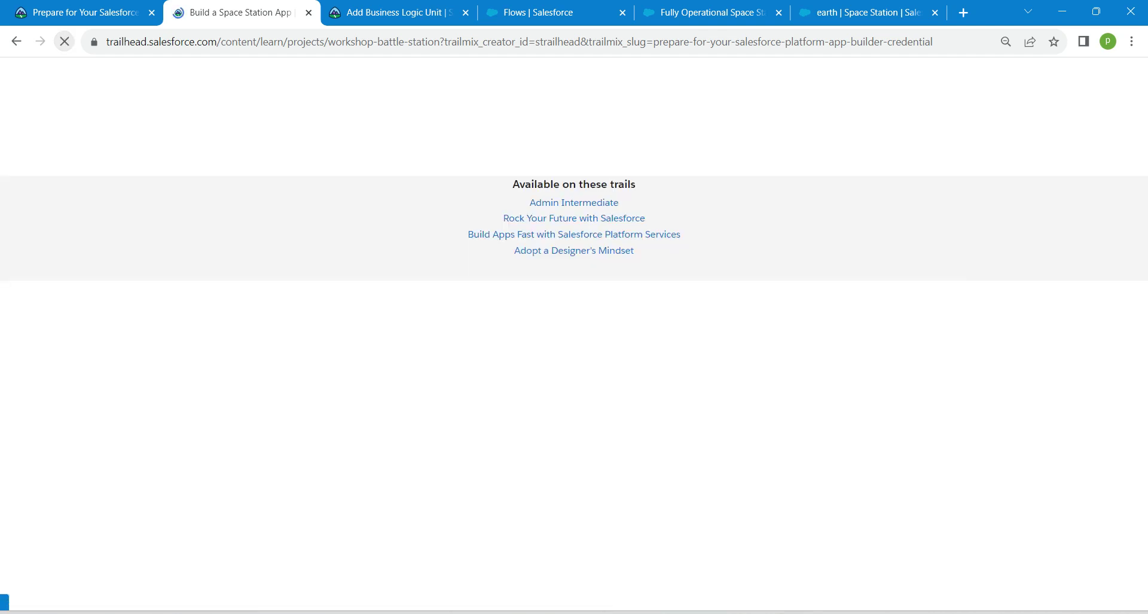